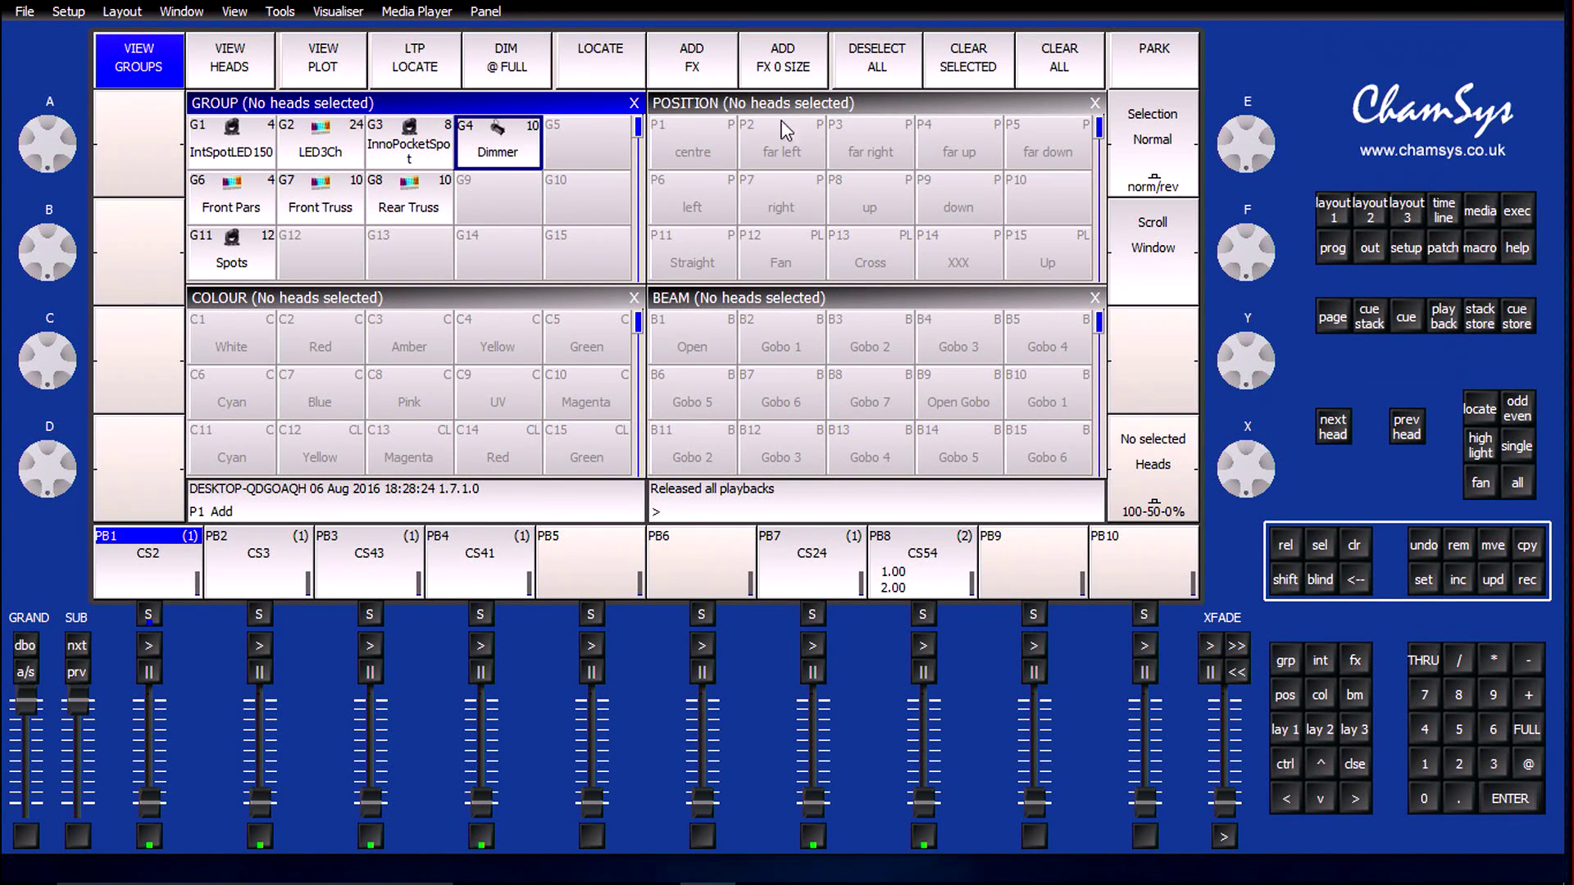
Step: Open the network settings in the console setup and check the IP address and subnet mask
click(80, 12)
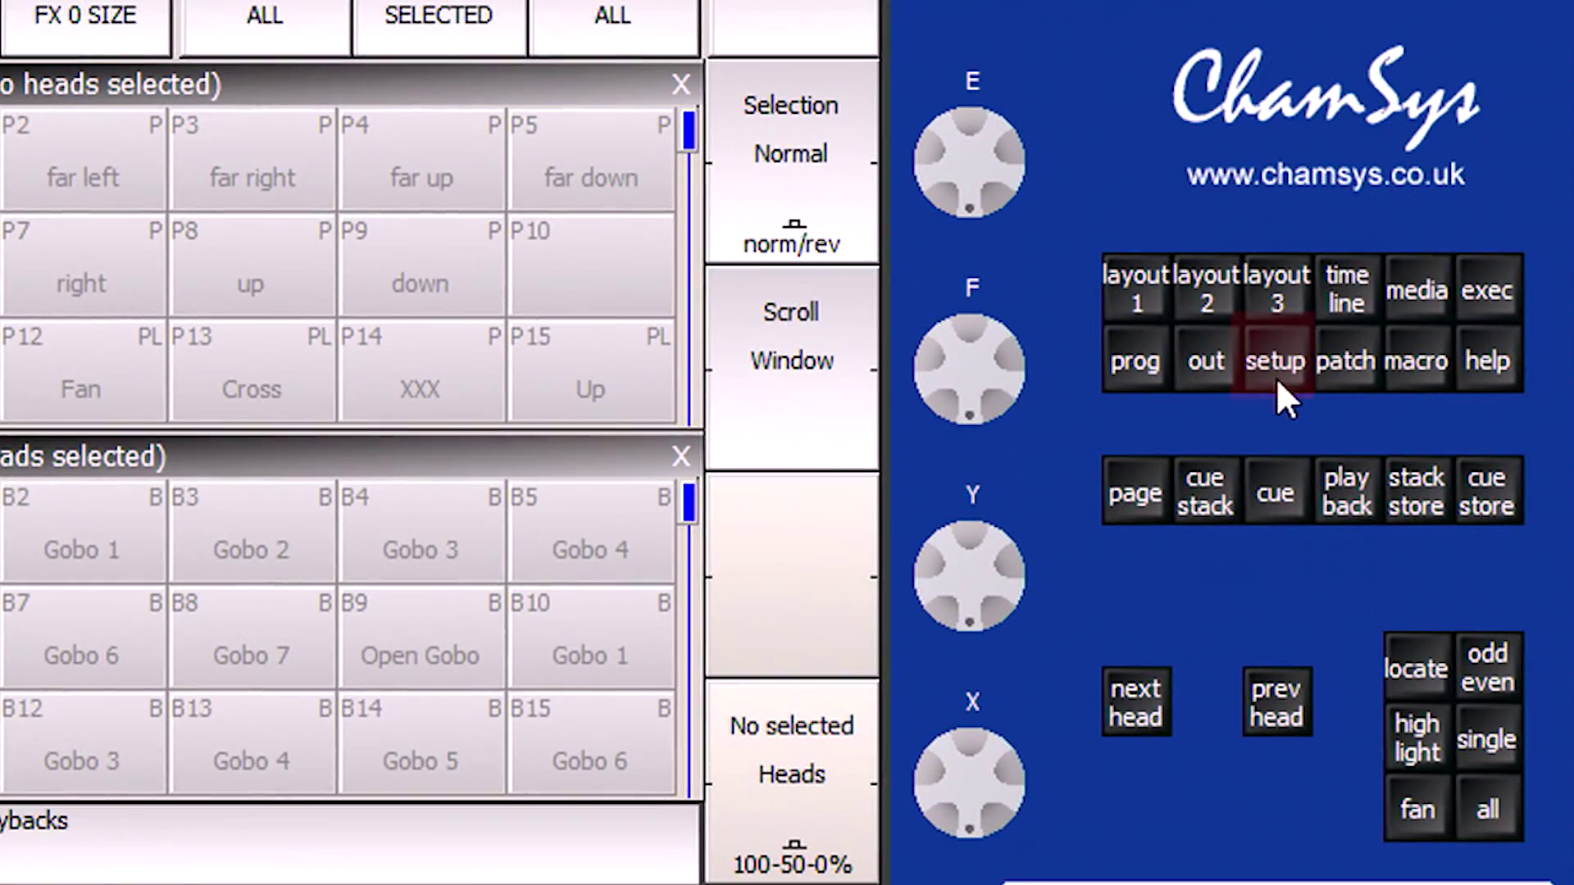
click(1528, 378)
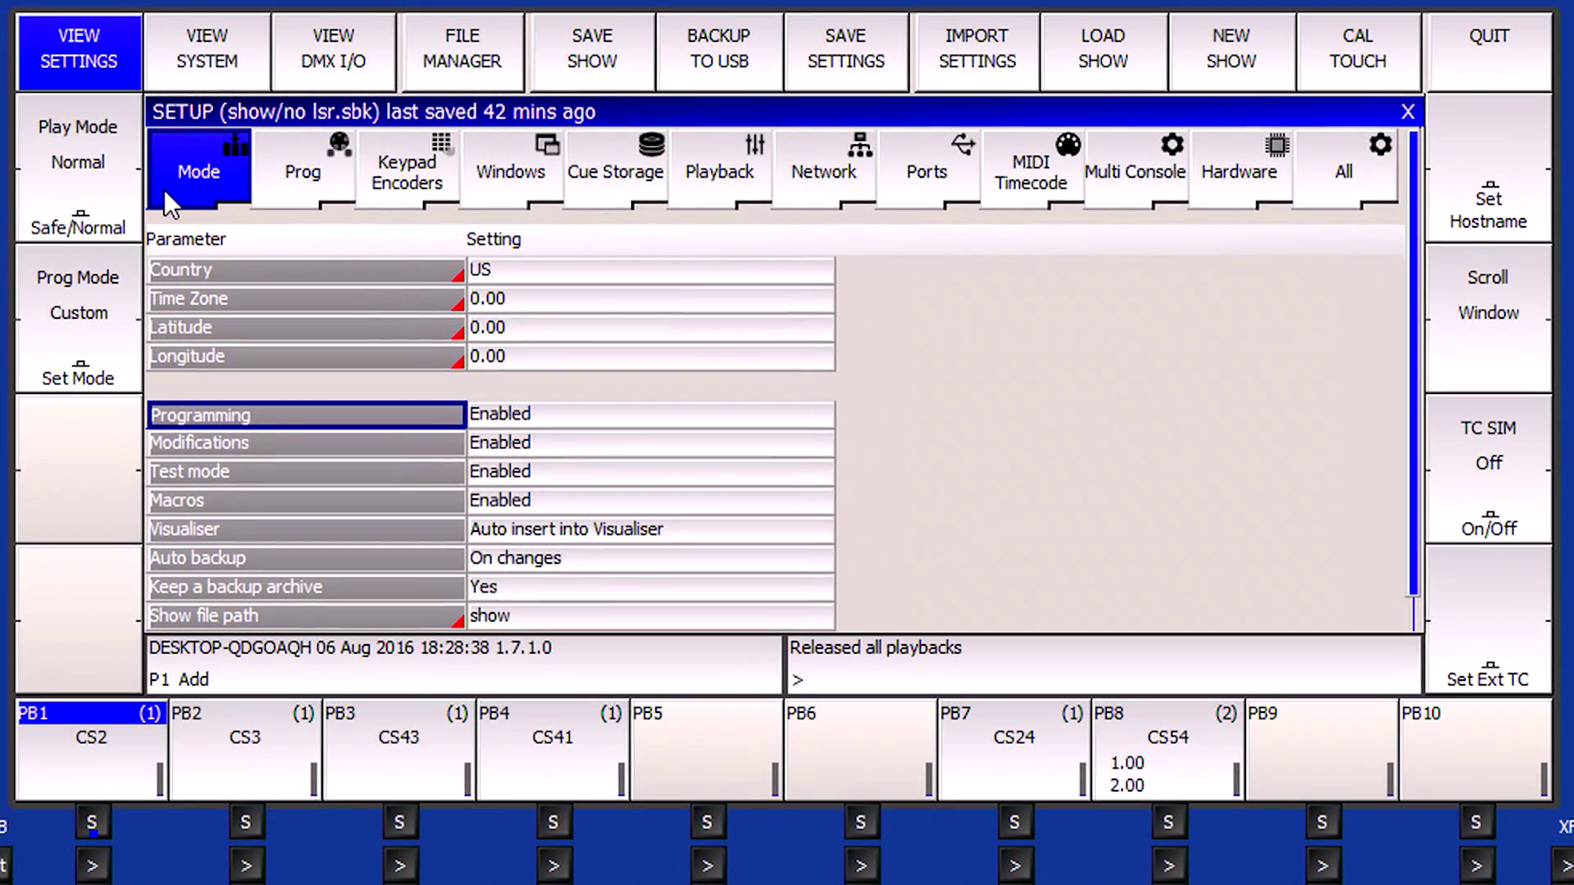
click(806, 164)
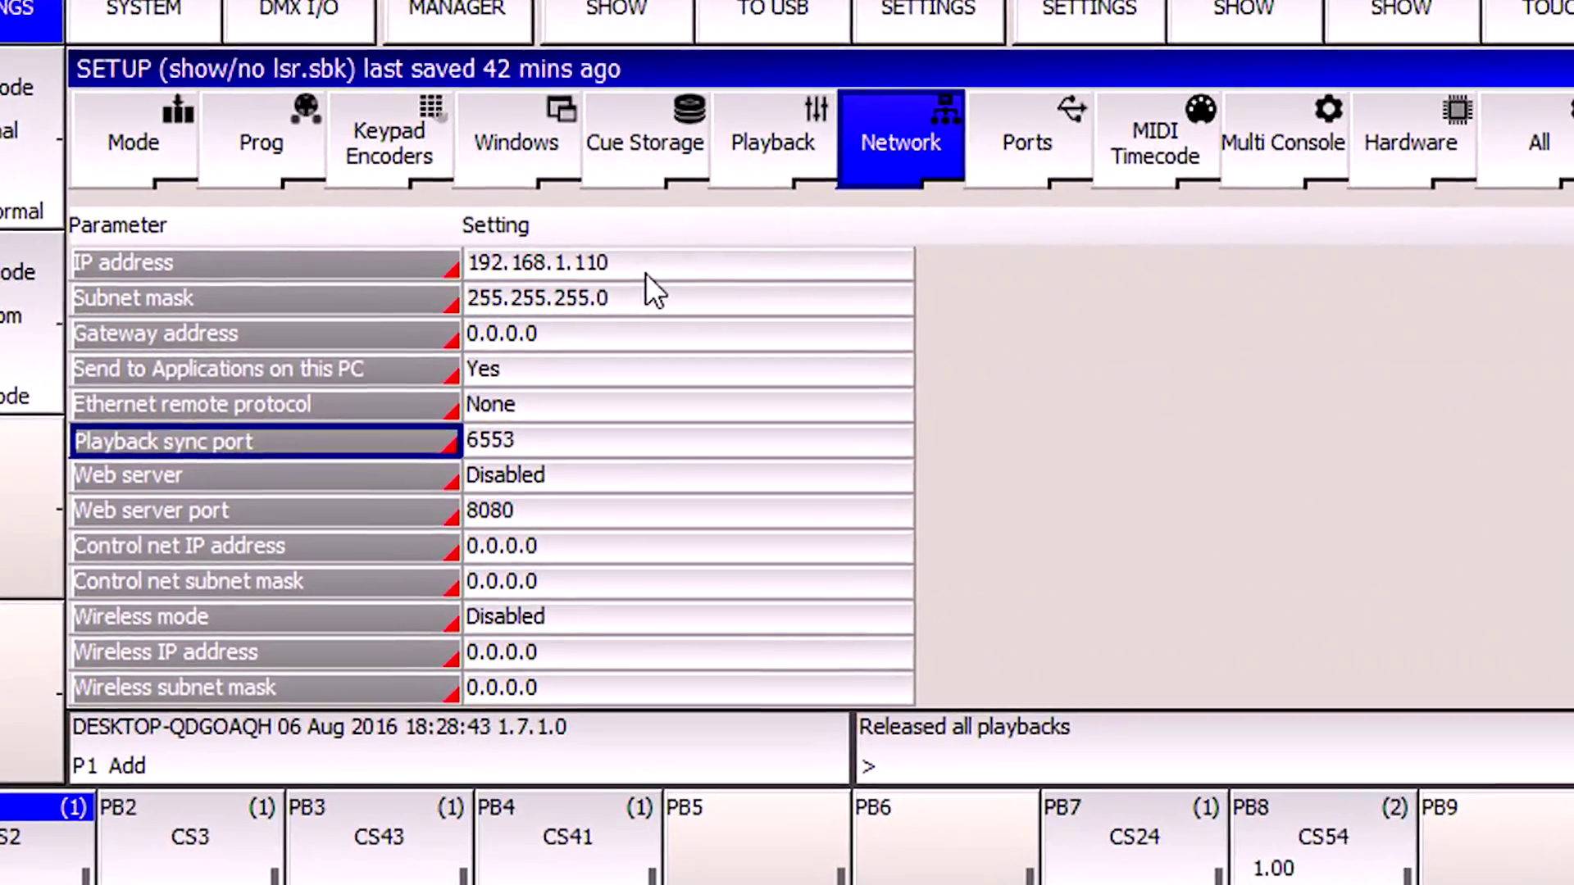
click(615, 279)
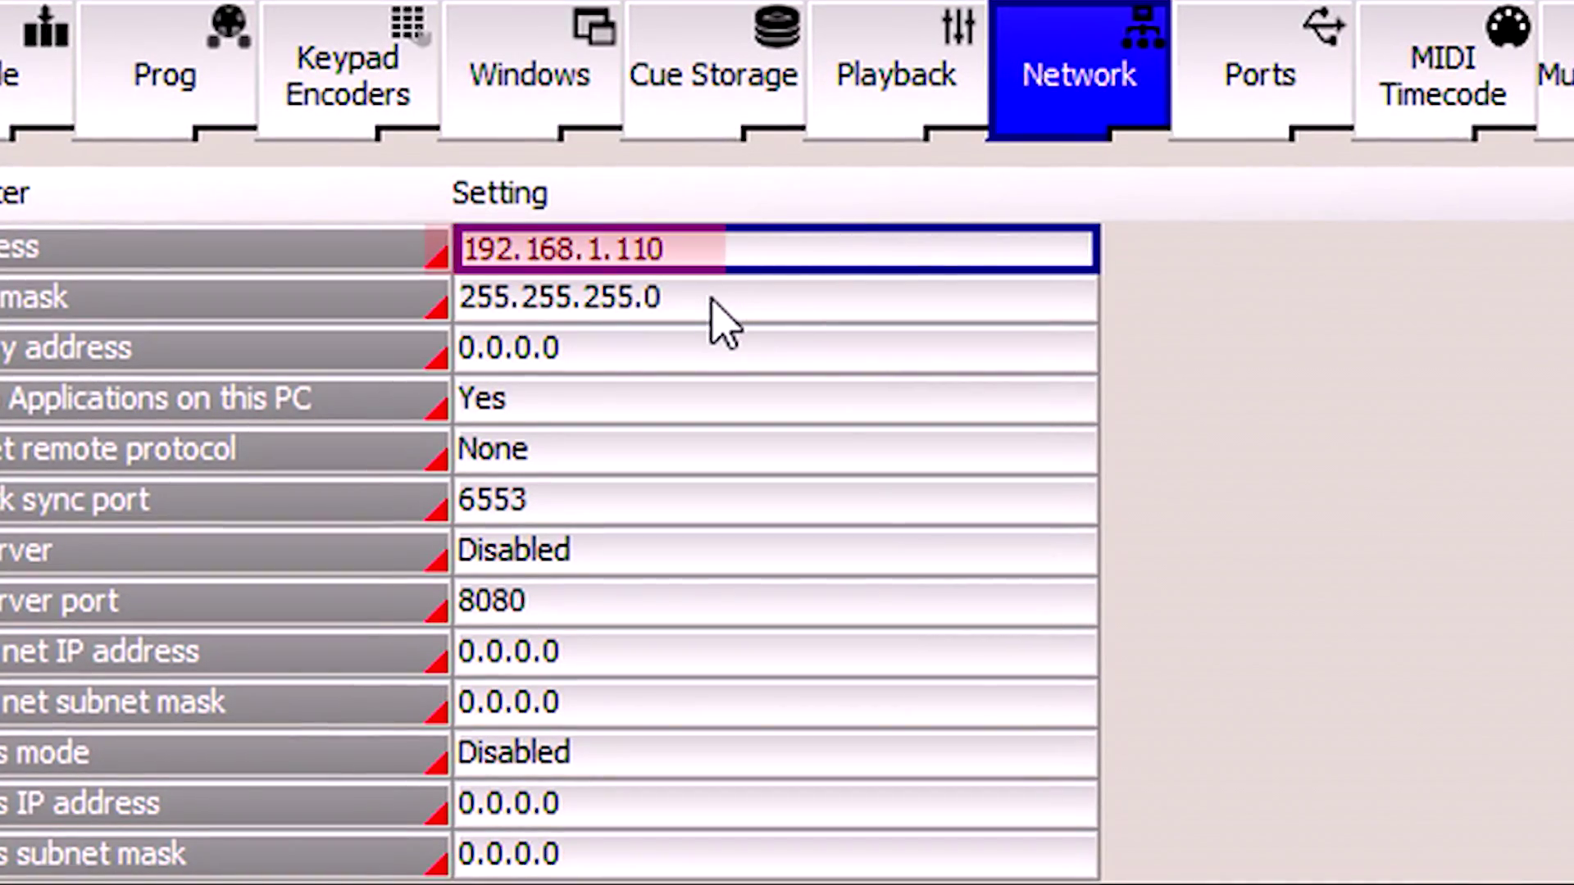
click(697, 296)
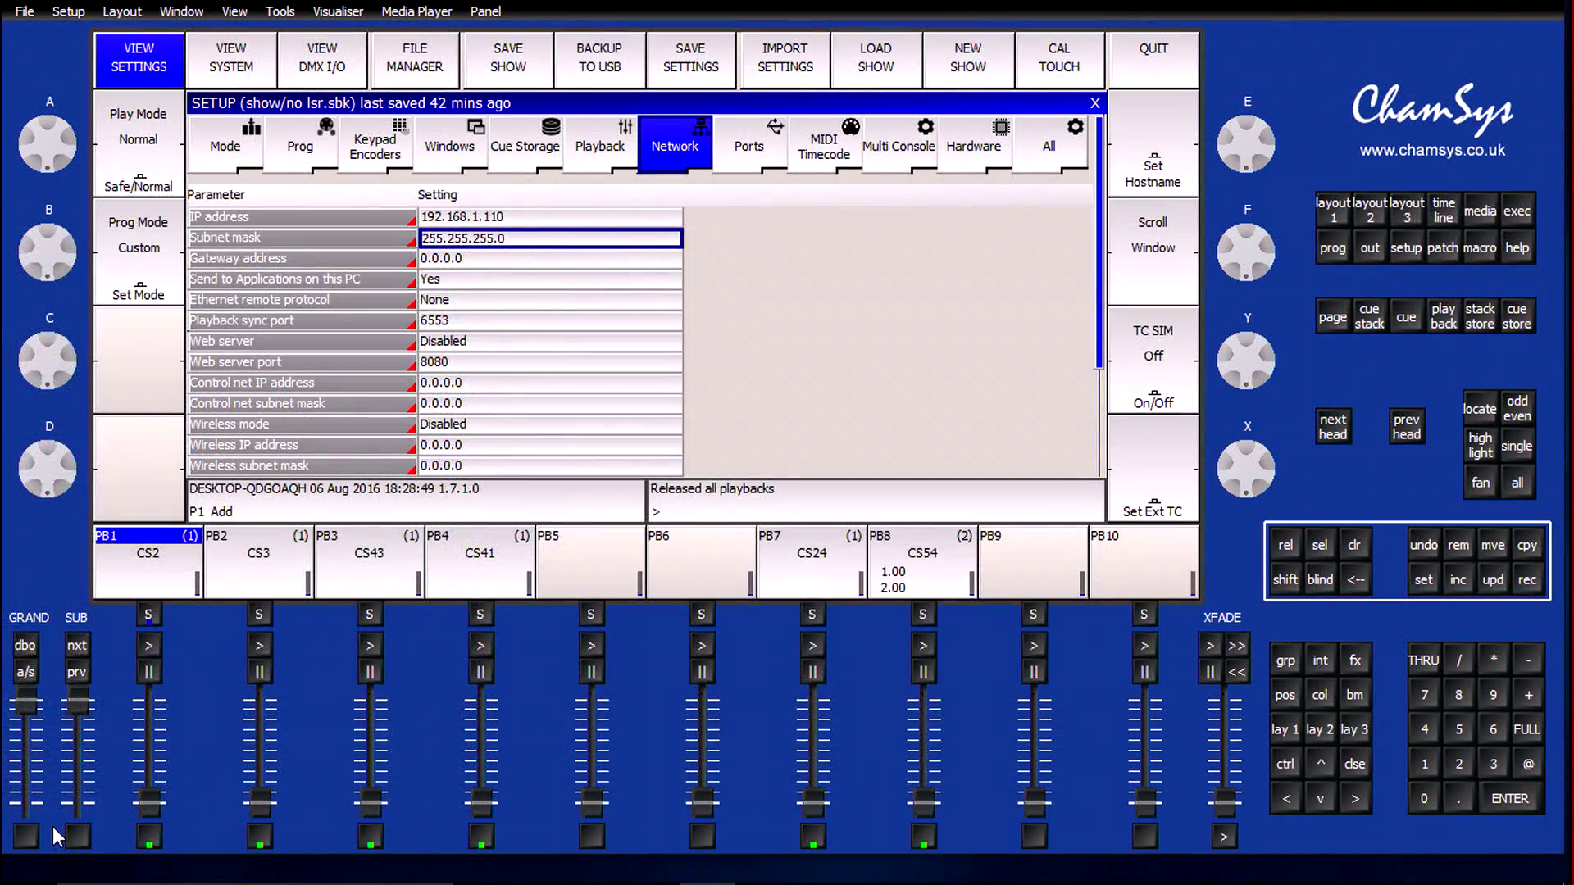
Step: Open Command Prompt and run ipconfig to list the computer's network adapters
key(super)
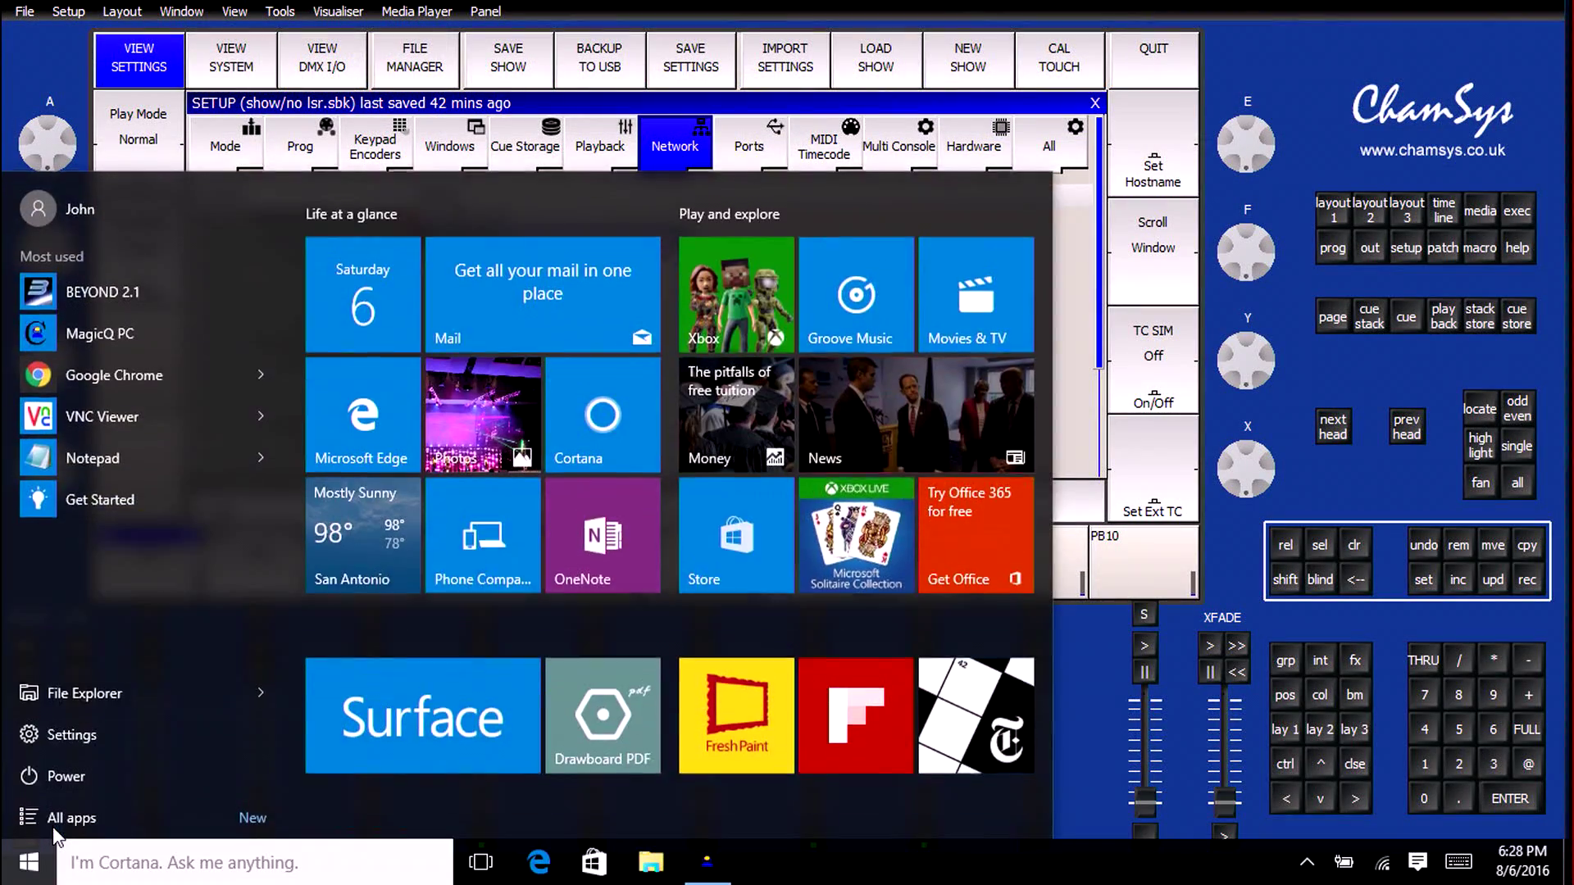
text(cmd)
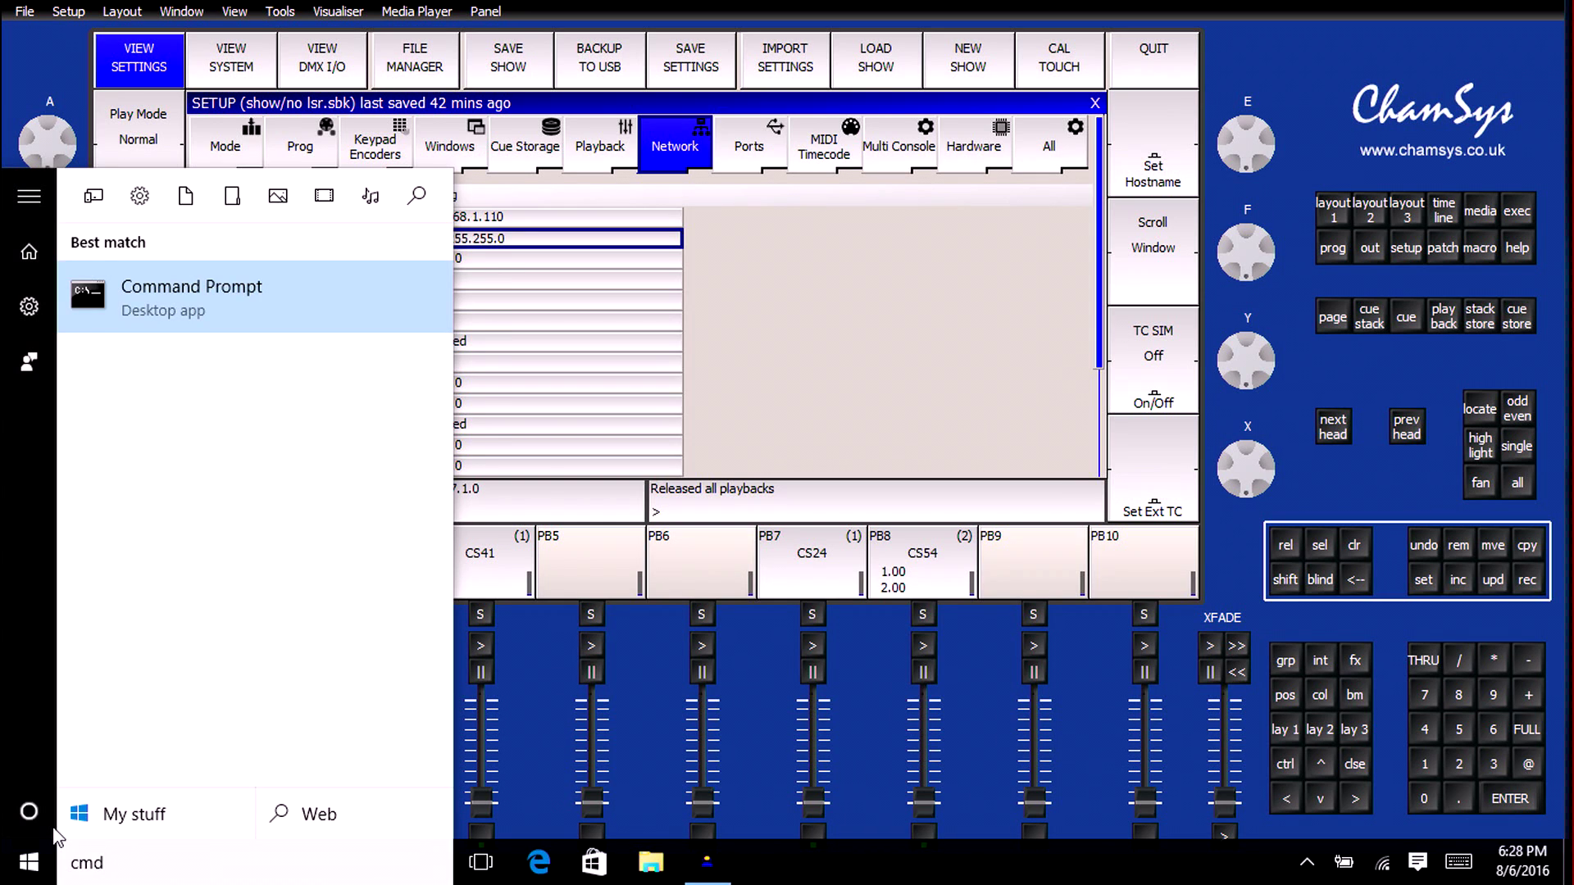
key(Return)
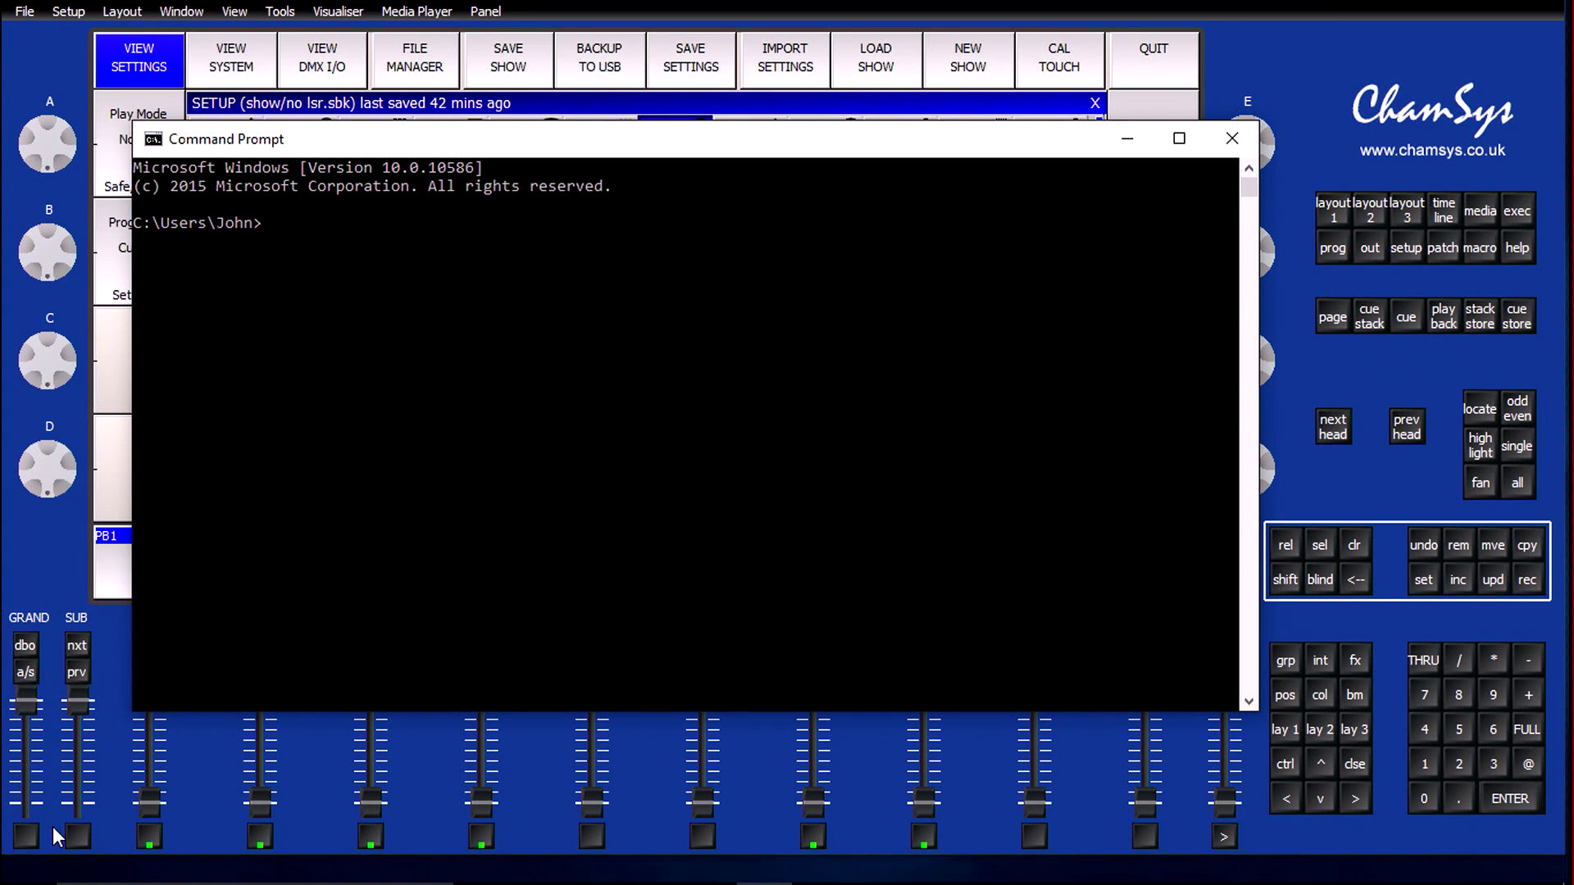
text(ipconfig)
key(Return)
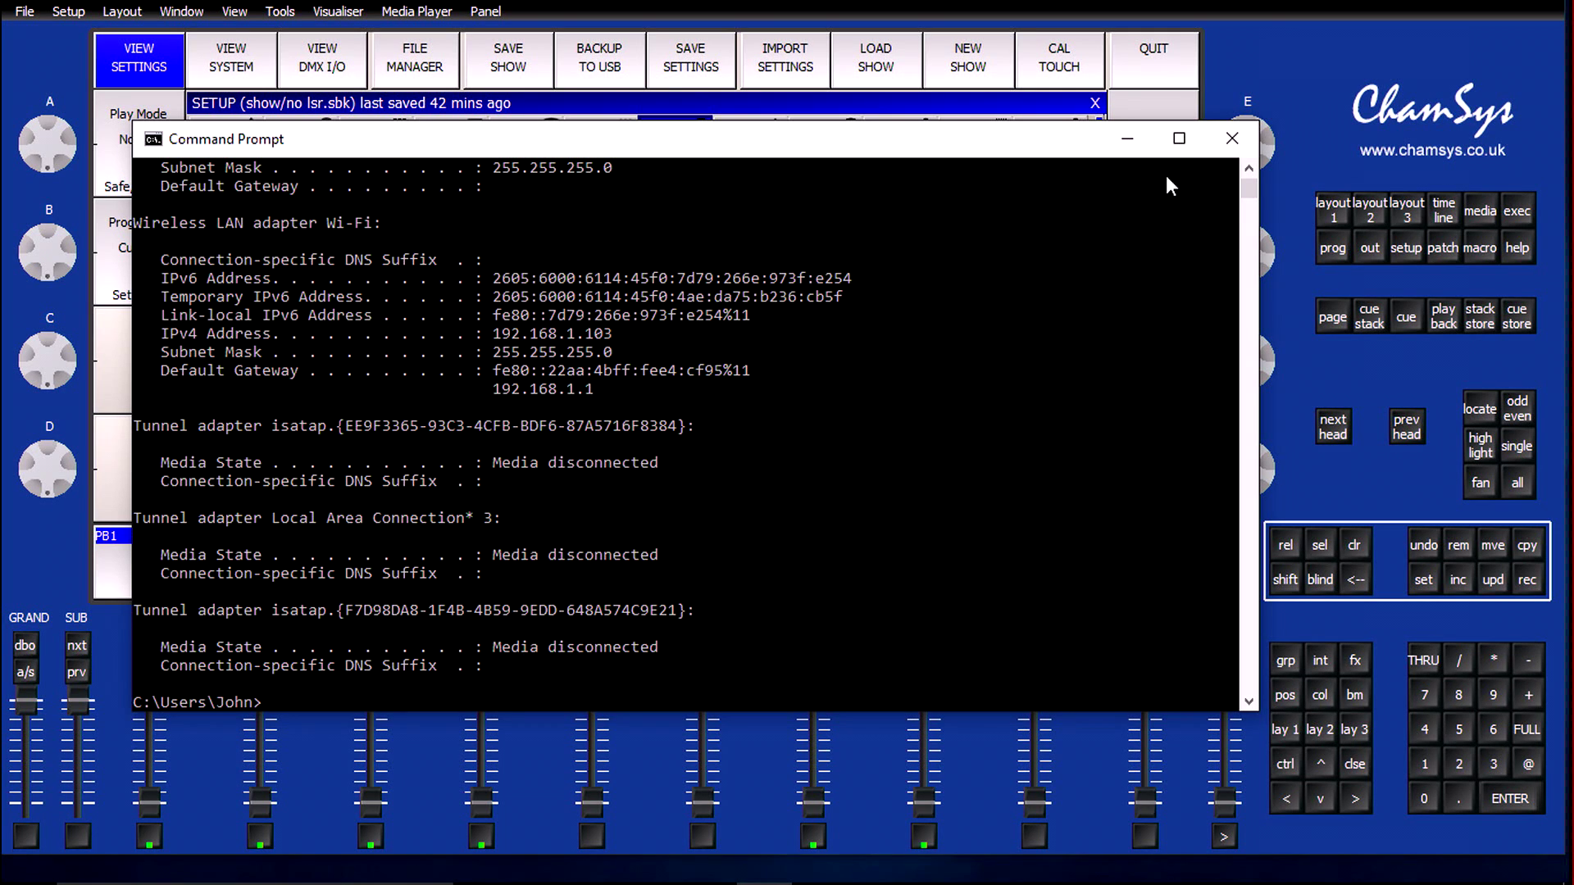
Step: Examine the Ethernet adapter's IPv4 address and subnet mask in the output, and close Command Prompt
click(1249, 169)
click(1249, 169)
click(1249, 169)
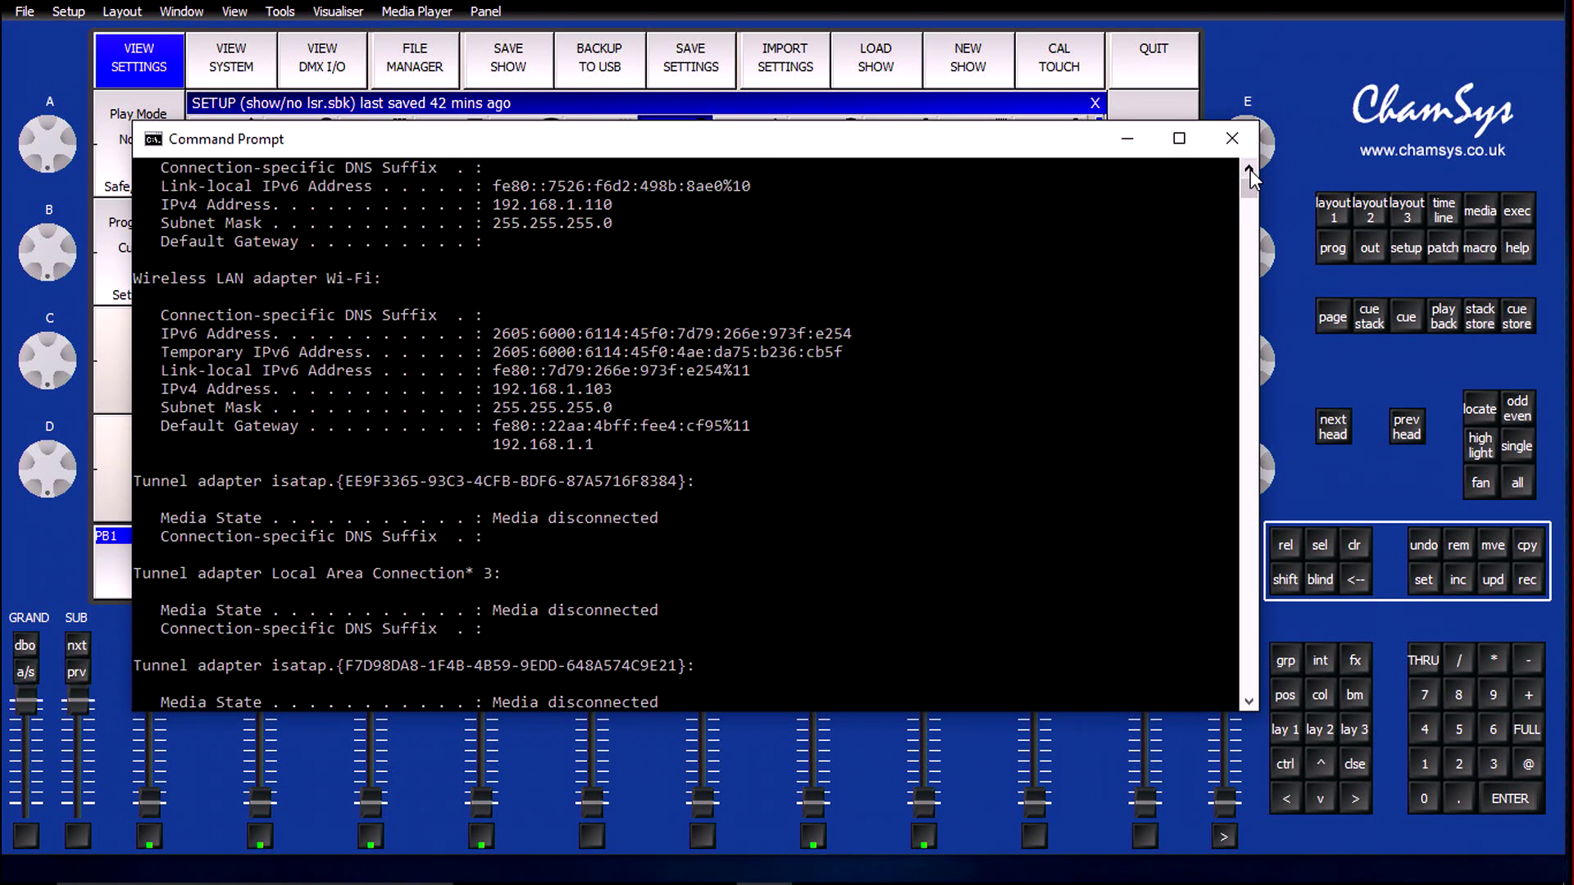
click(1249, 169)
click(1249, 169)
click(1249, 169)
click(1249, 169)
click(1250, 169)
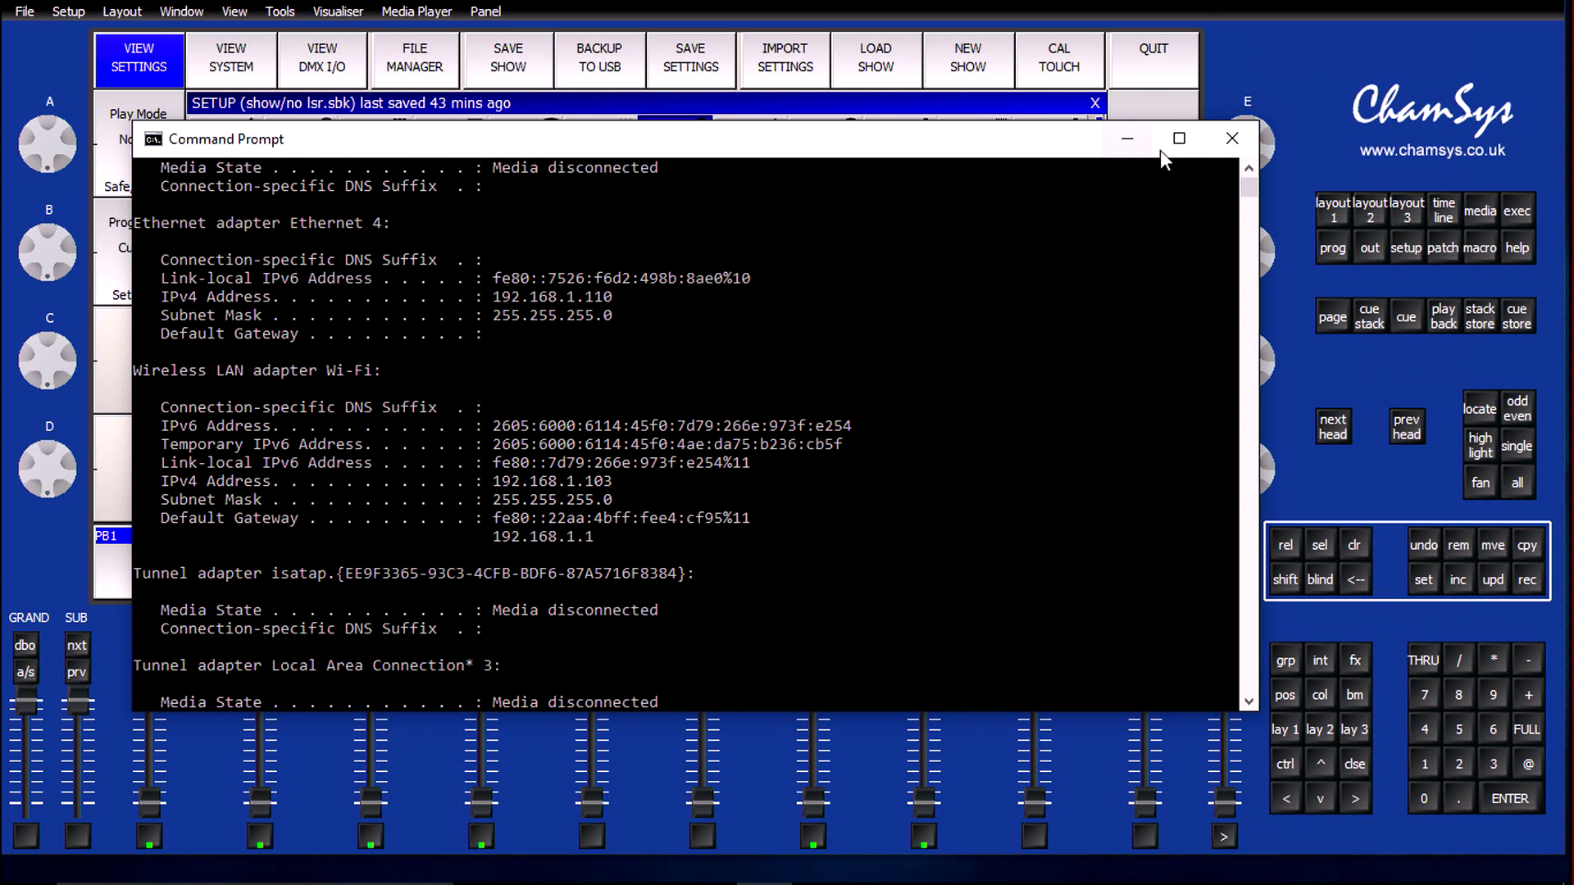
click(1247, 135)
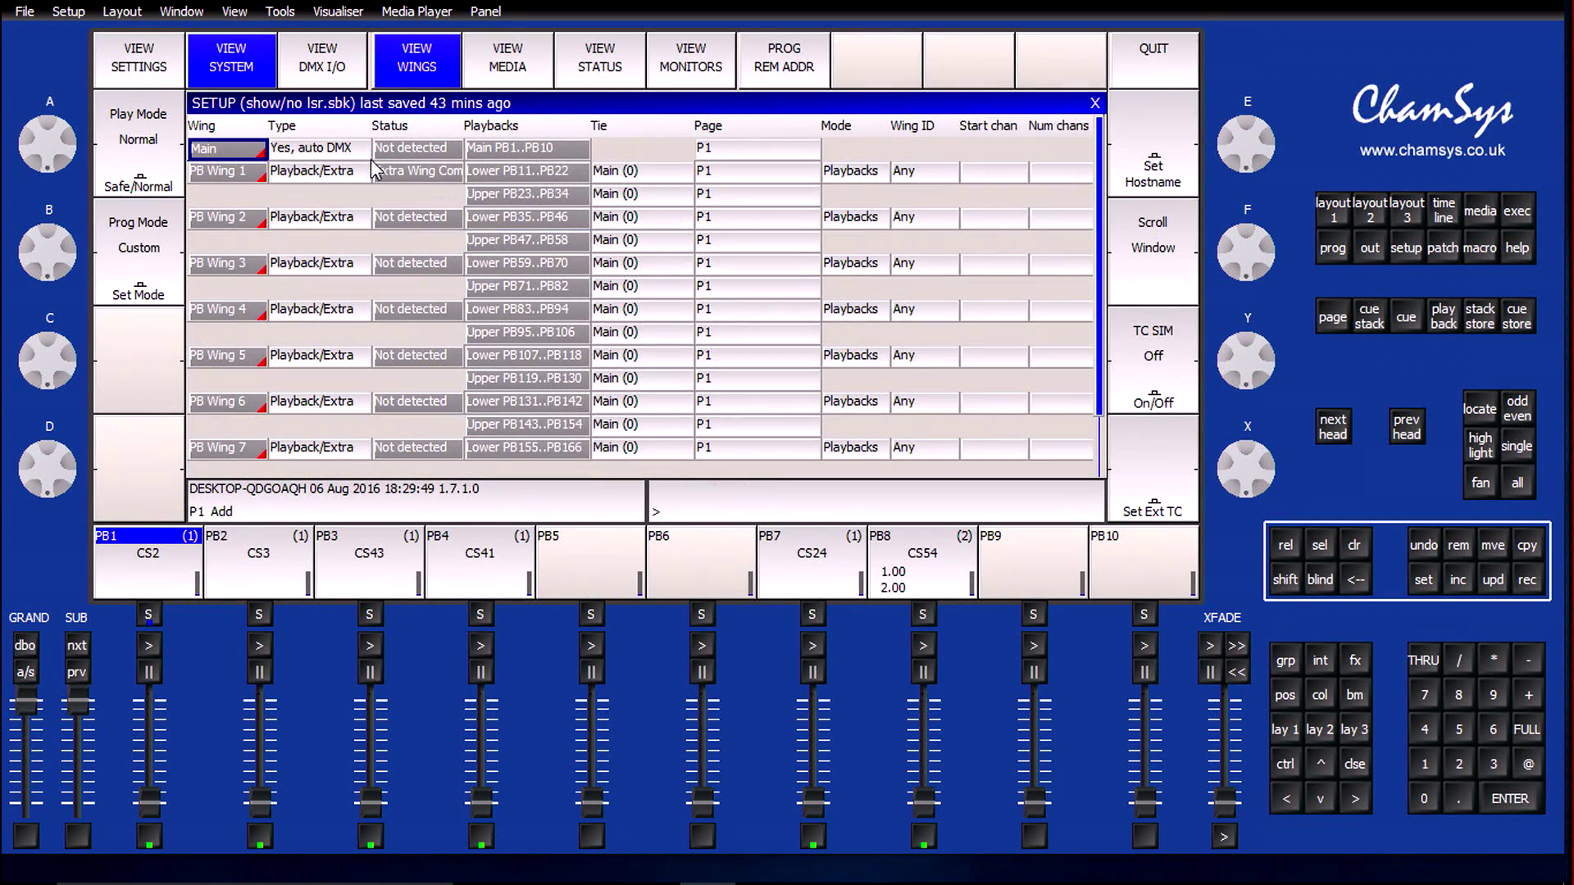
Step: Show the DMX input and output universes and name universe 1 "Lights"
click(331, 69)
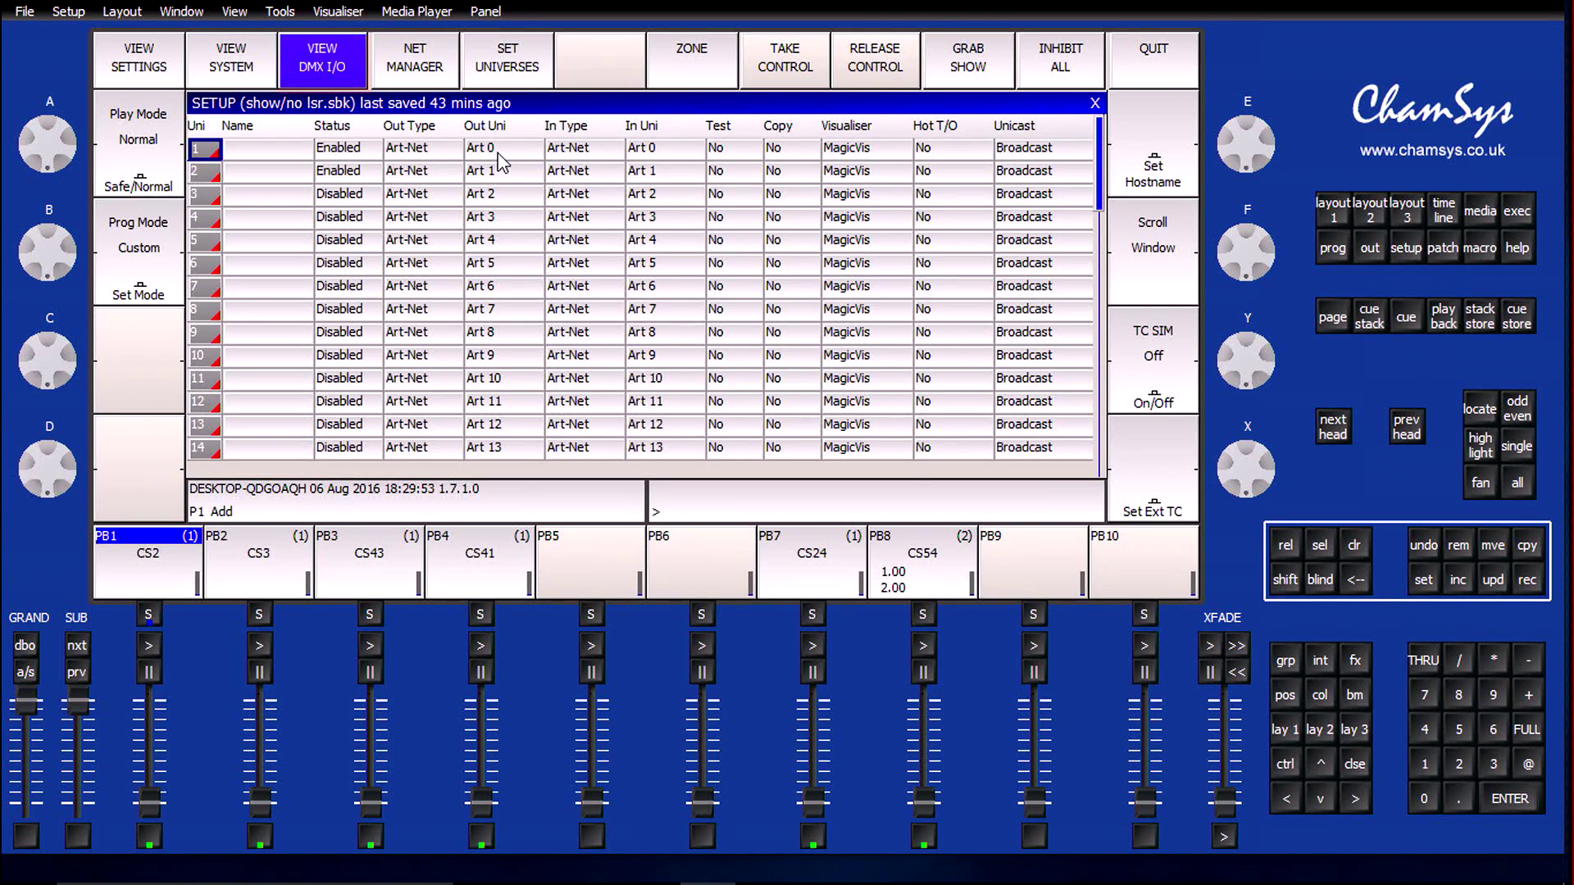
click(279, 153)
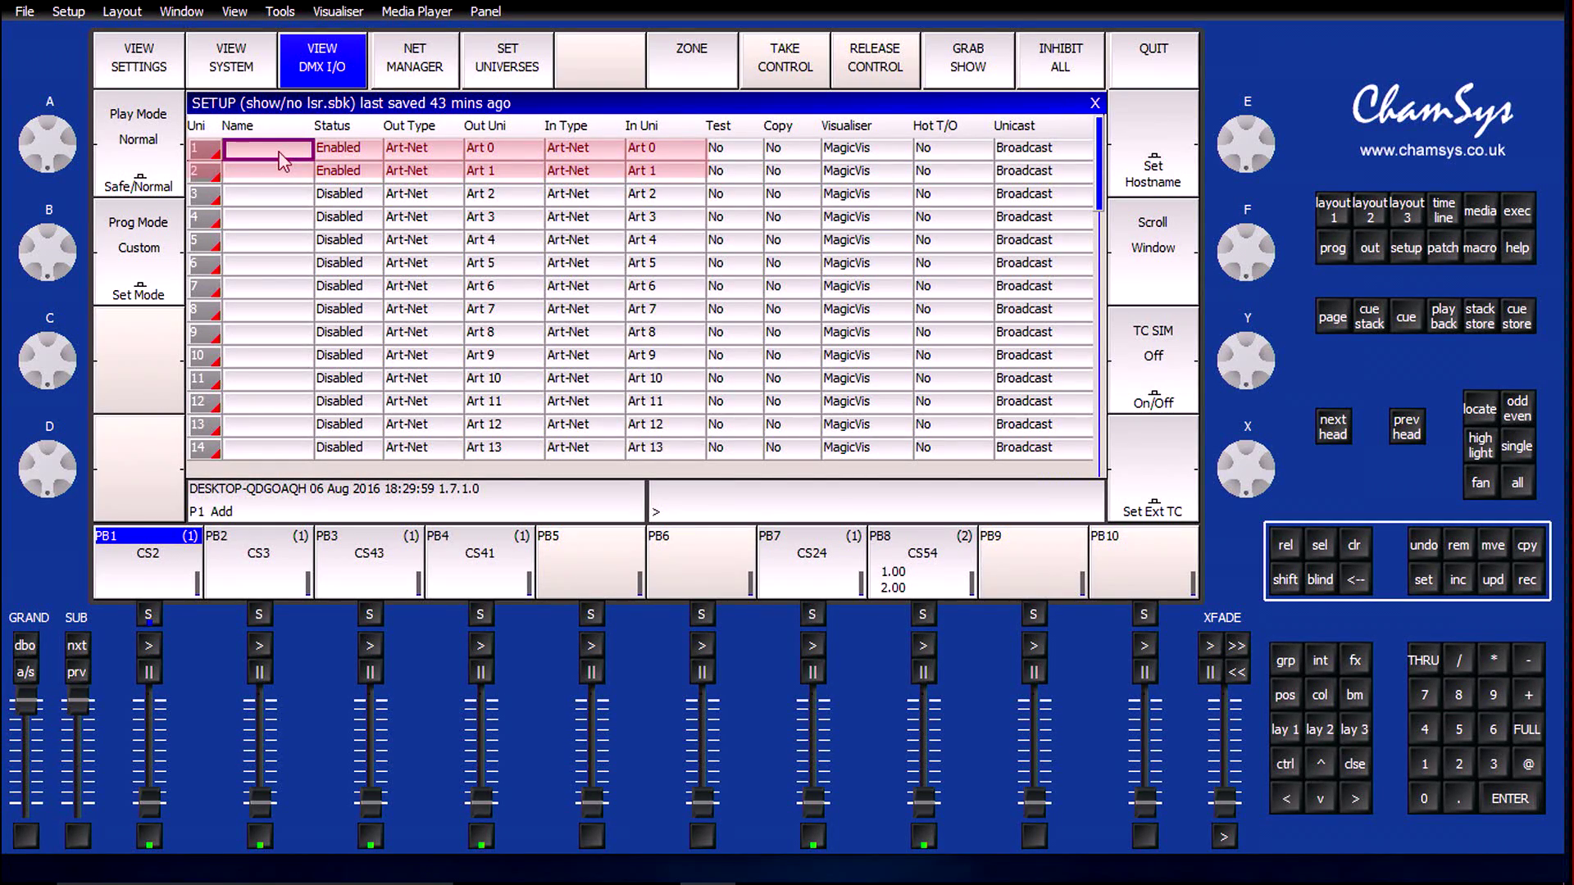
text(L)
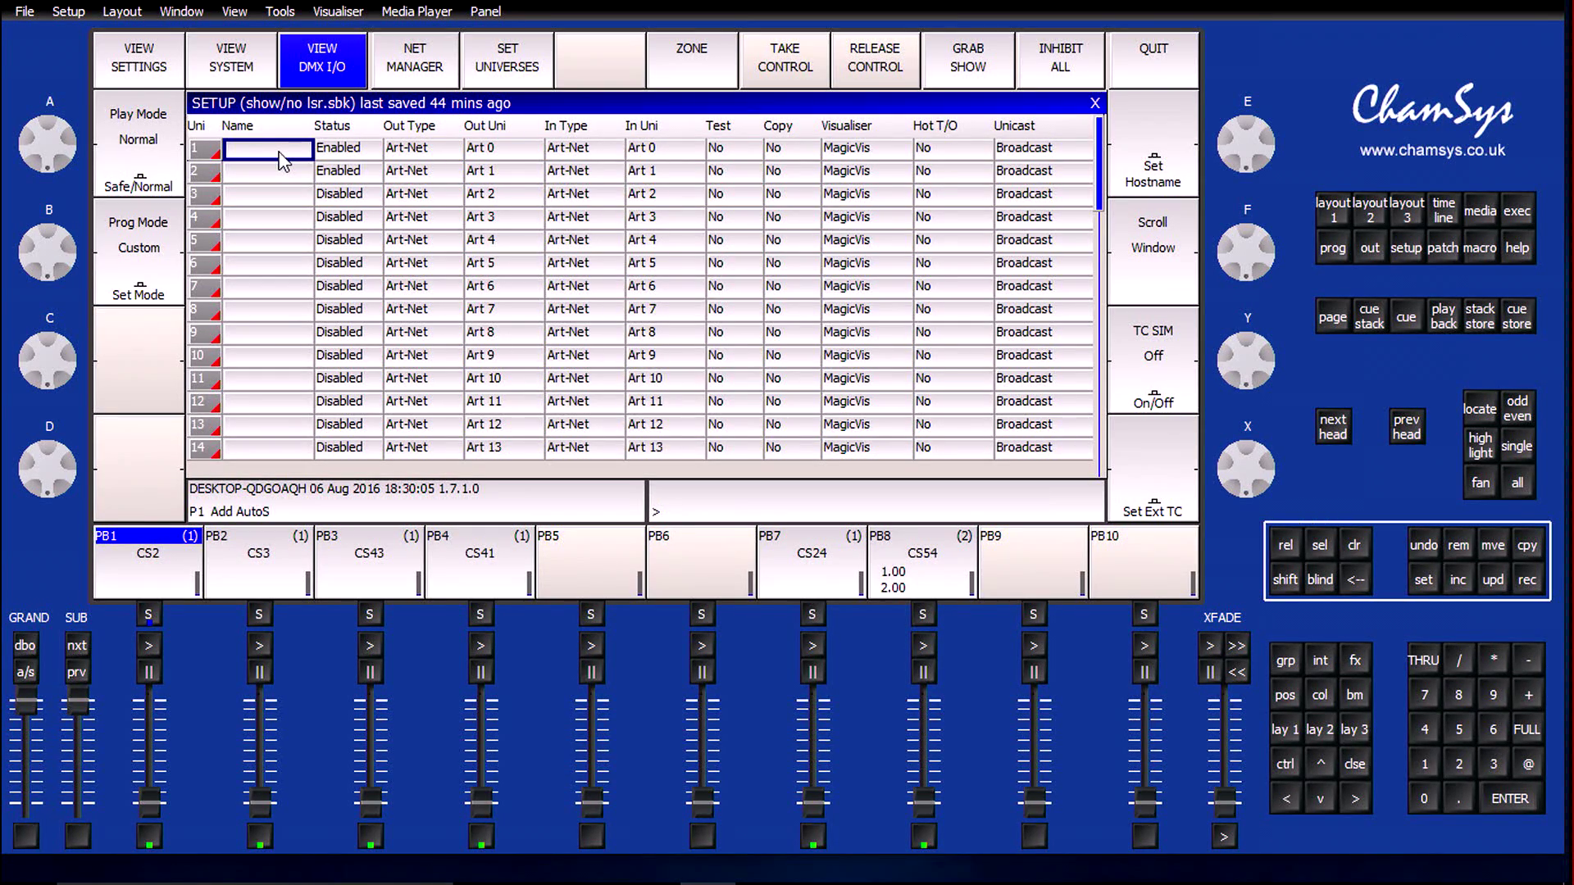
click(283, 160)
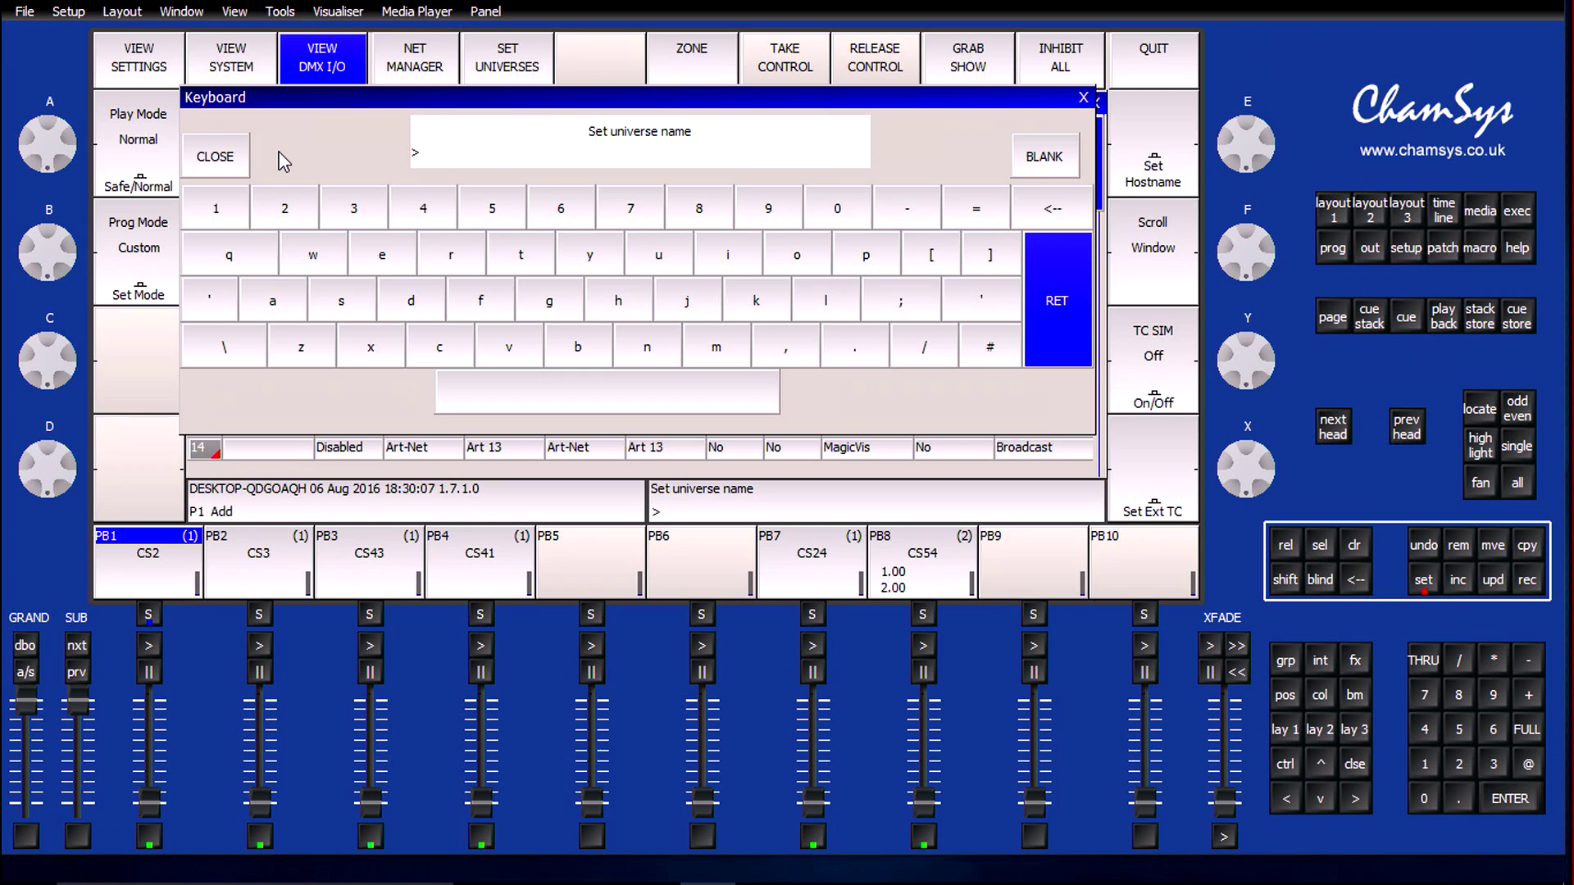
key(shift)
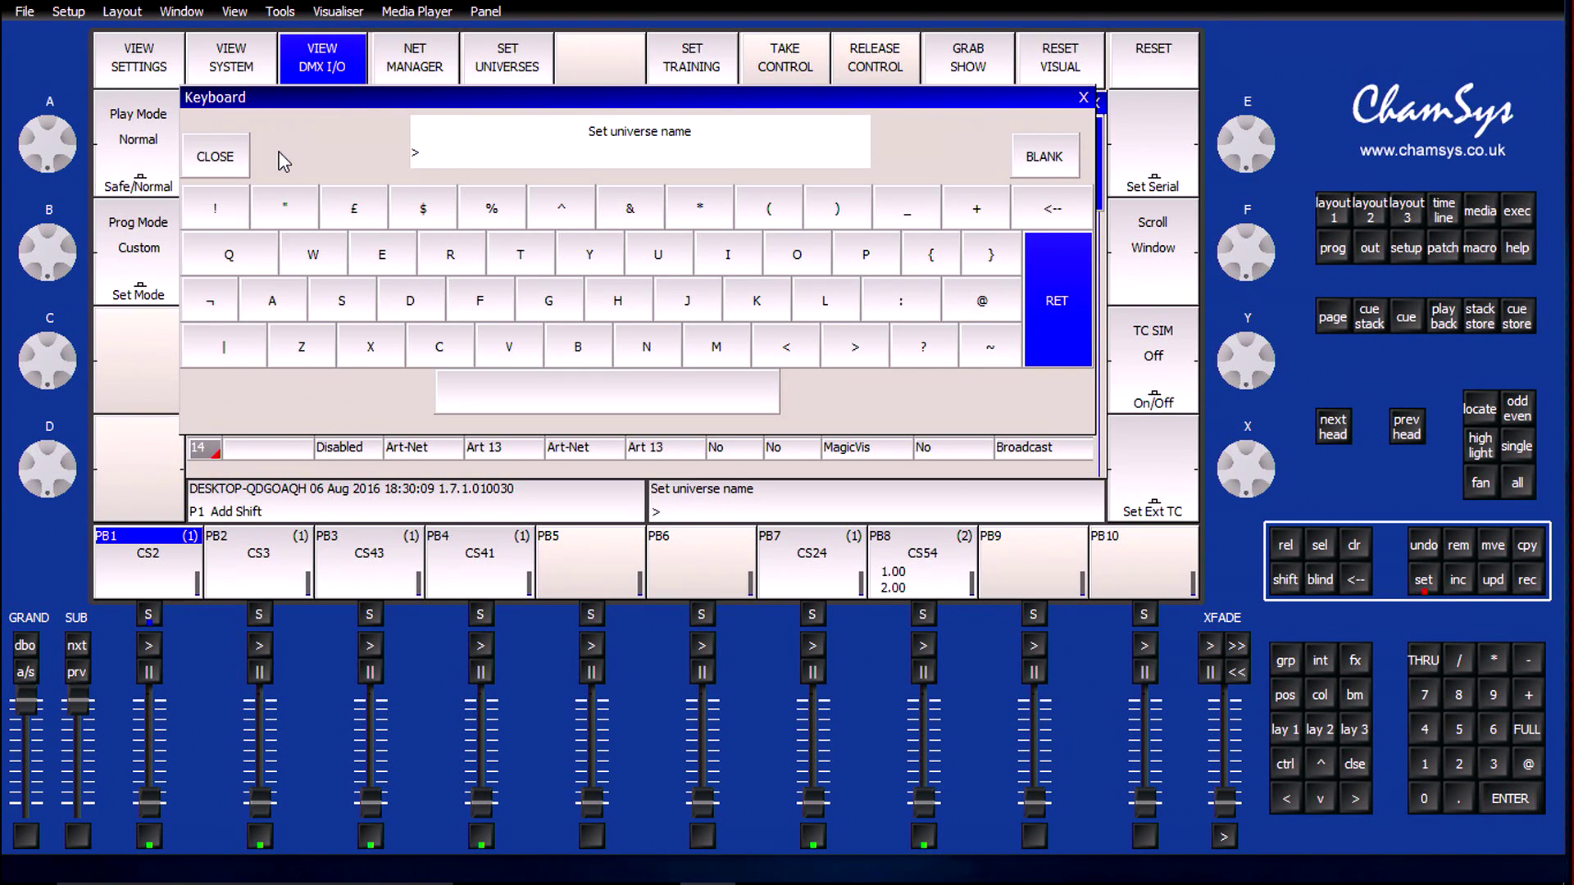
text(Lights)
key(Return)
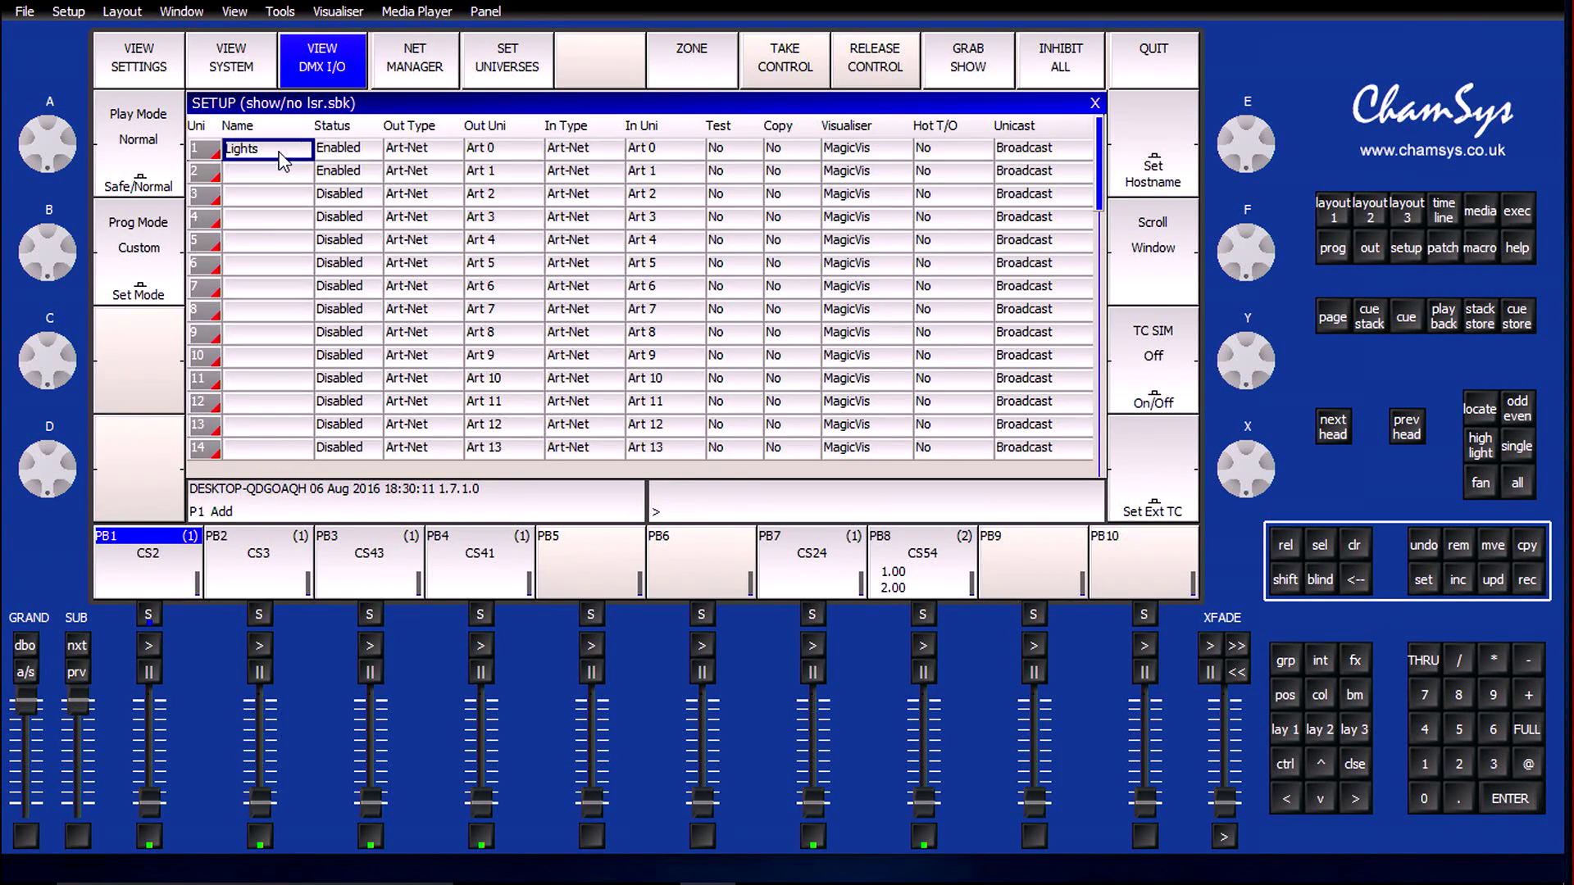
Step: Name universe 2 "Lasers" in the DMX universe list
click(272, 172)
key(shift)
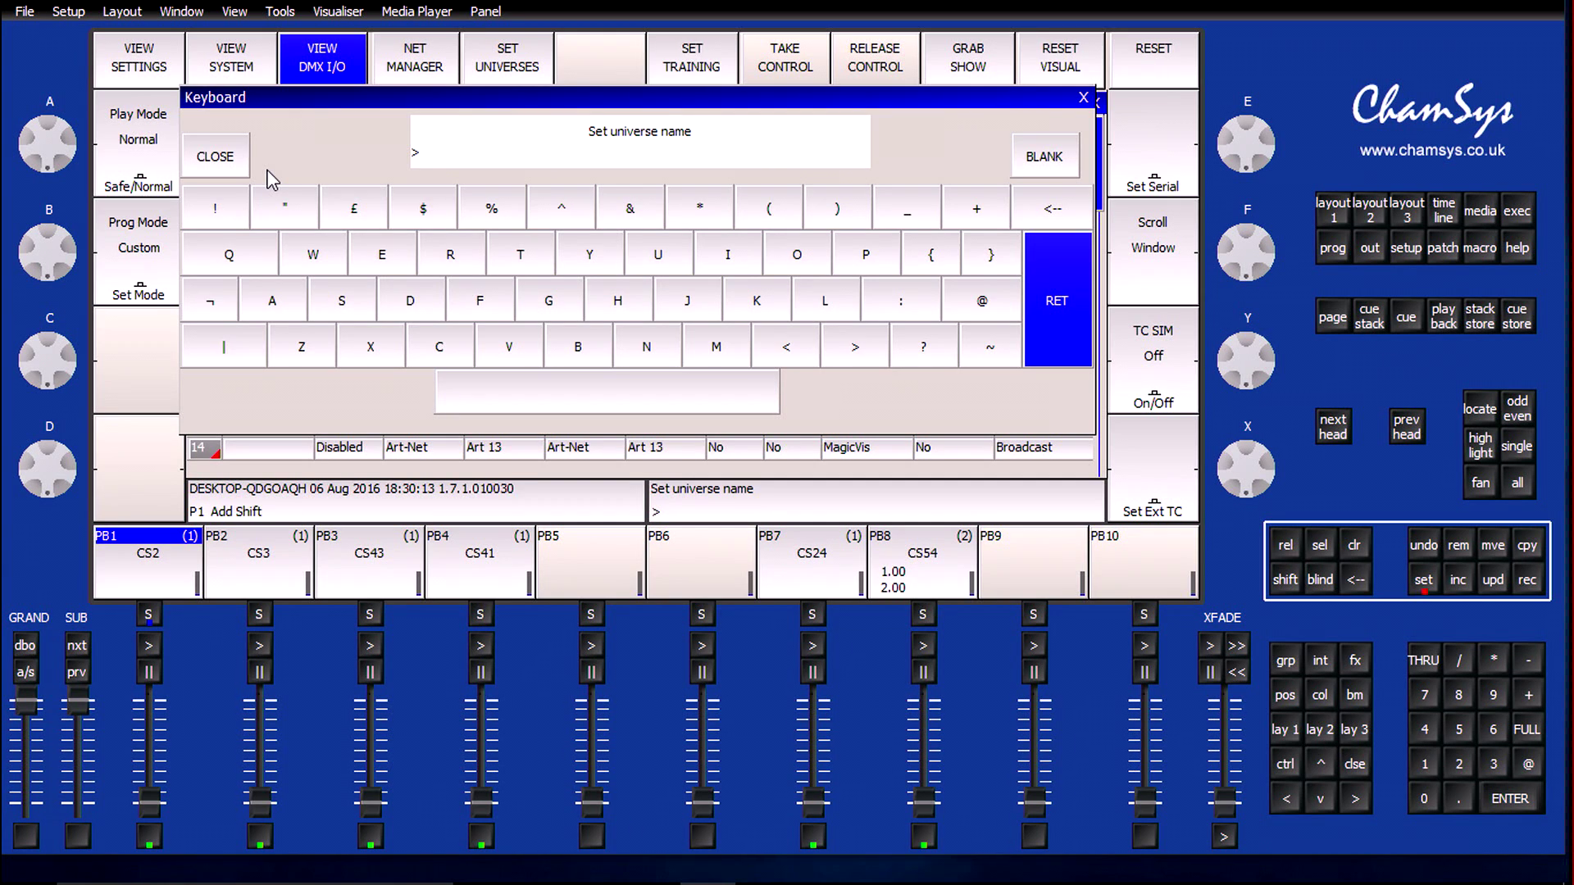
text(Lasers)
key(Return)
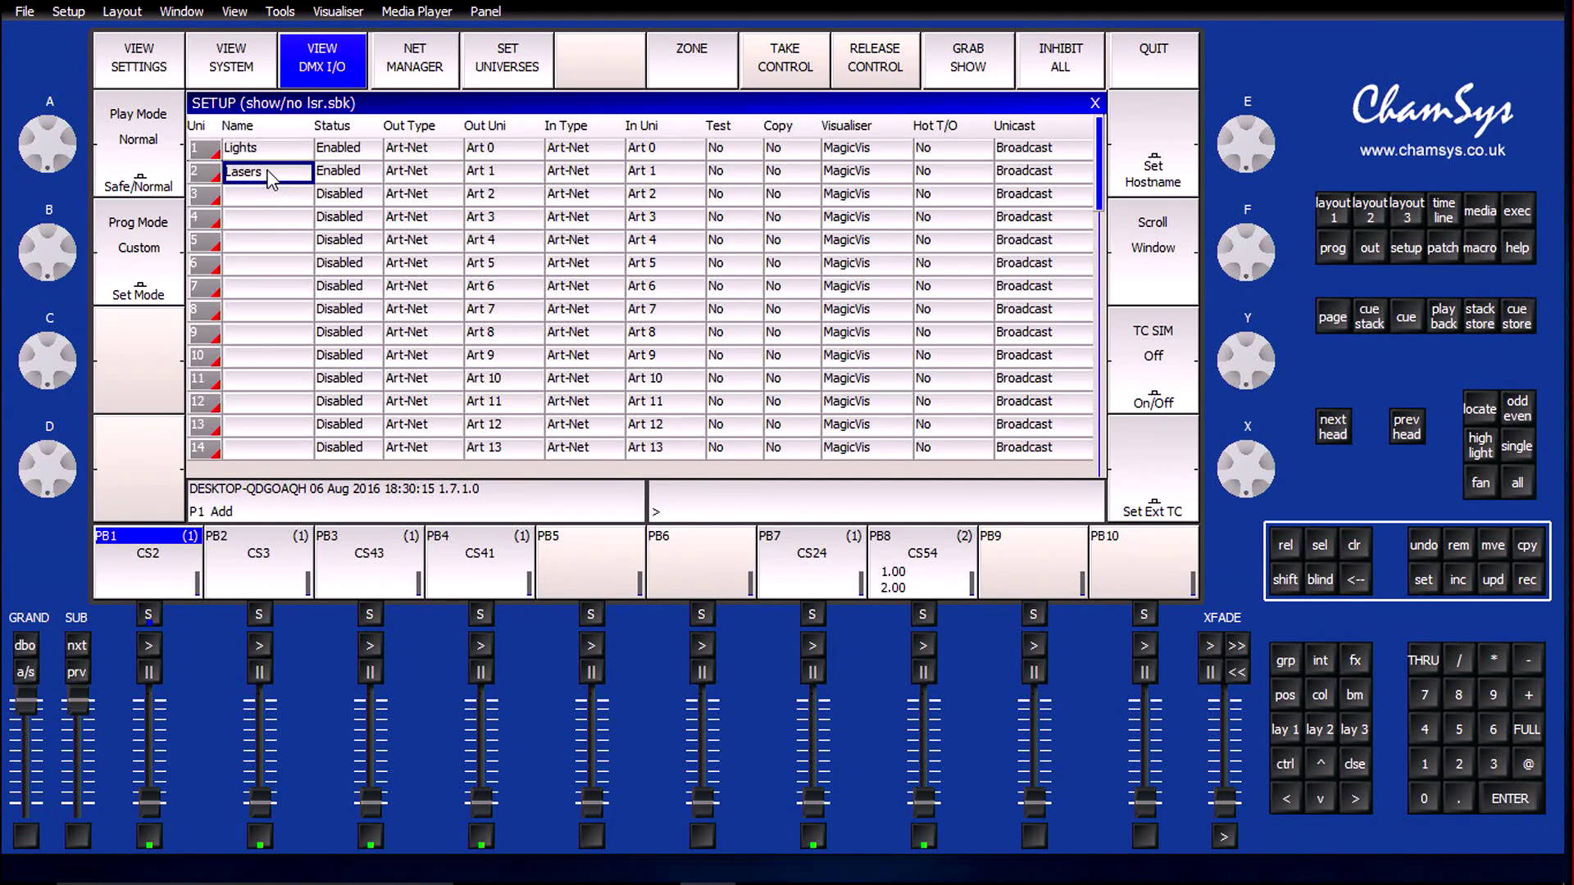
click(206, 175)
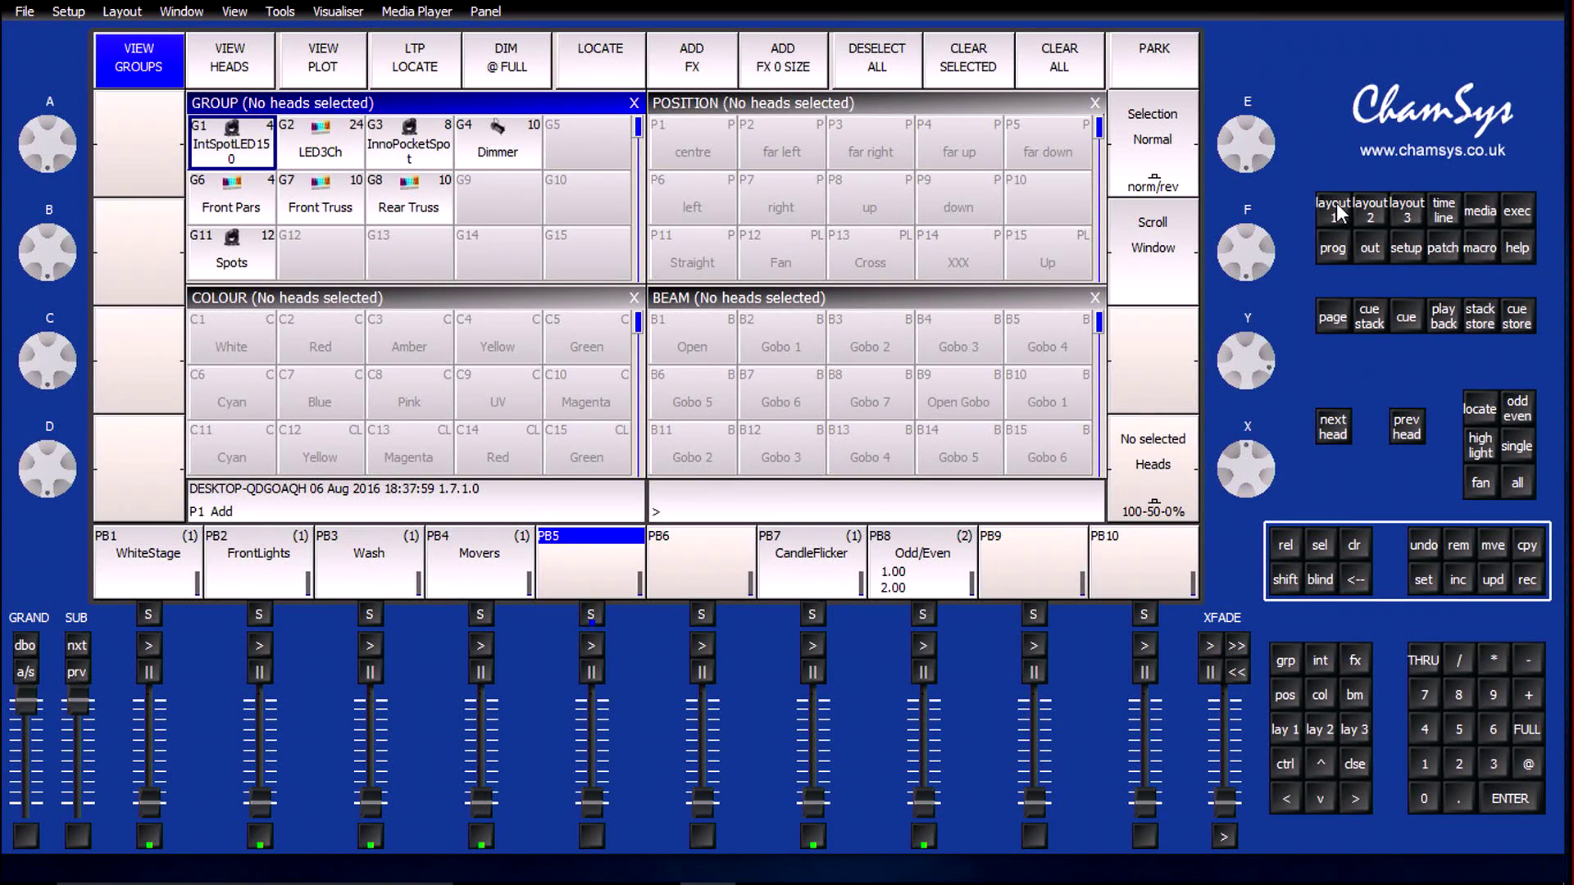
Step: Choose the Pangolin FB3 Beyond head for patching, discarding the edits to the currently selected head
click(1442, 251)
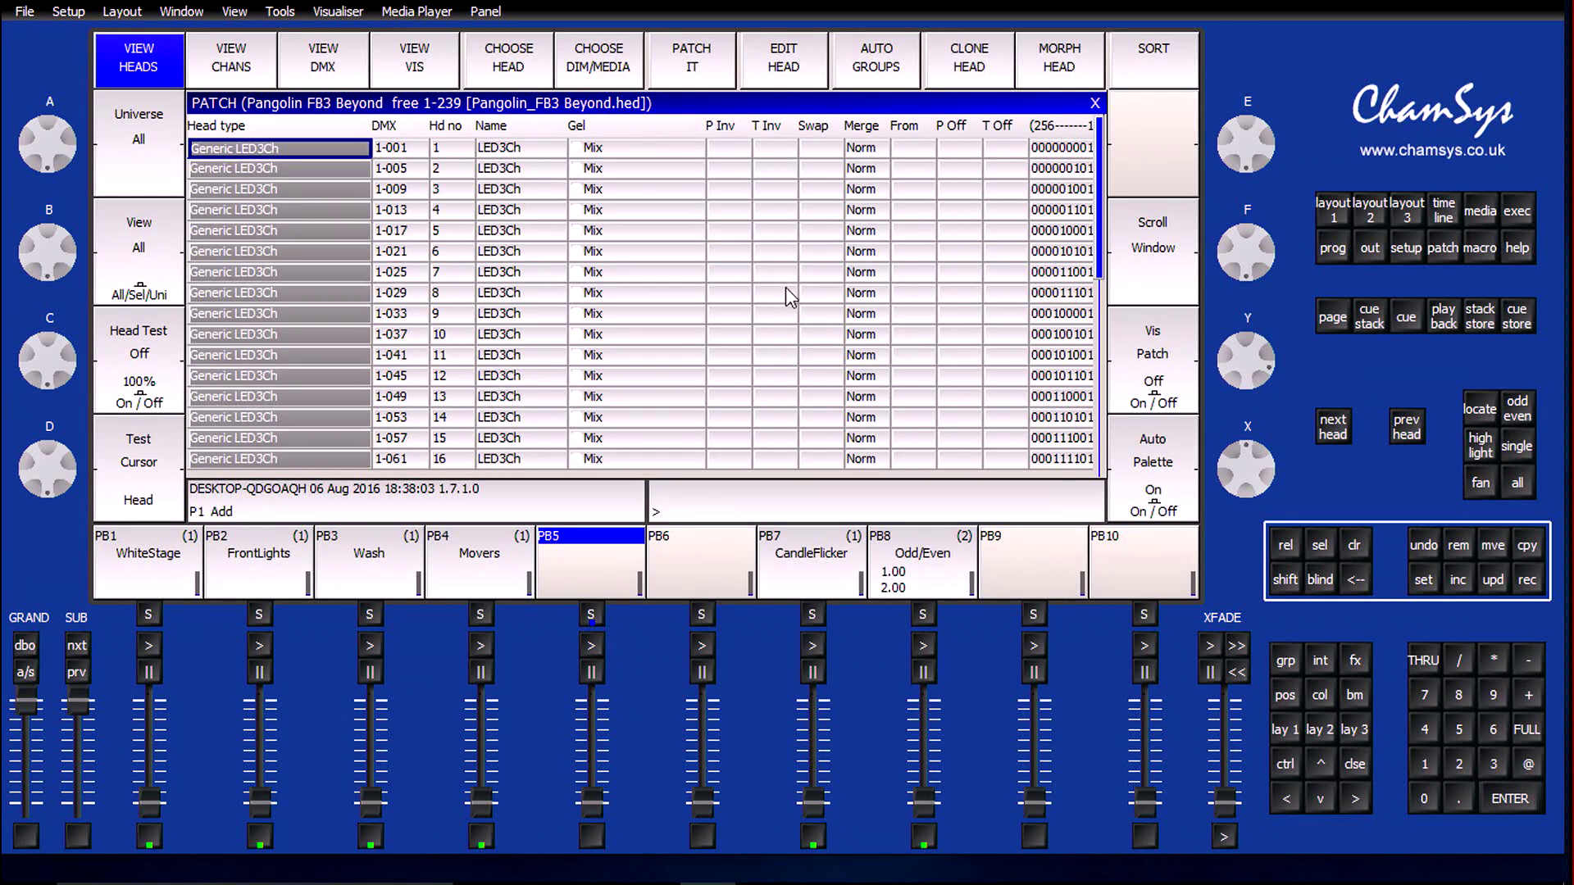
click(522, 79)
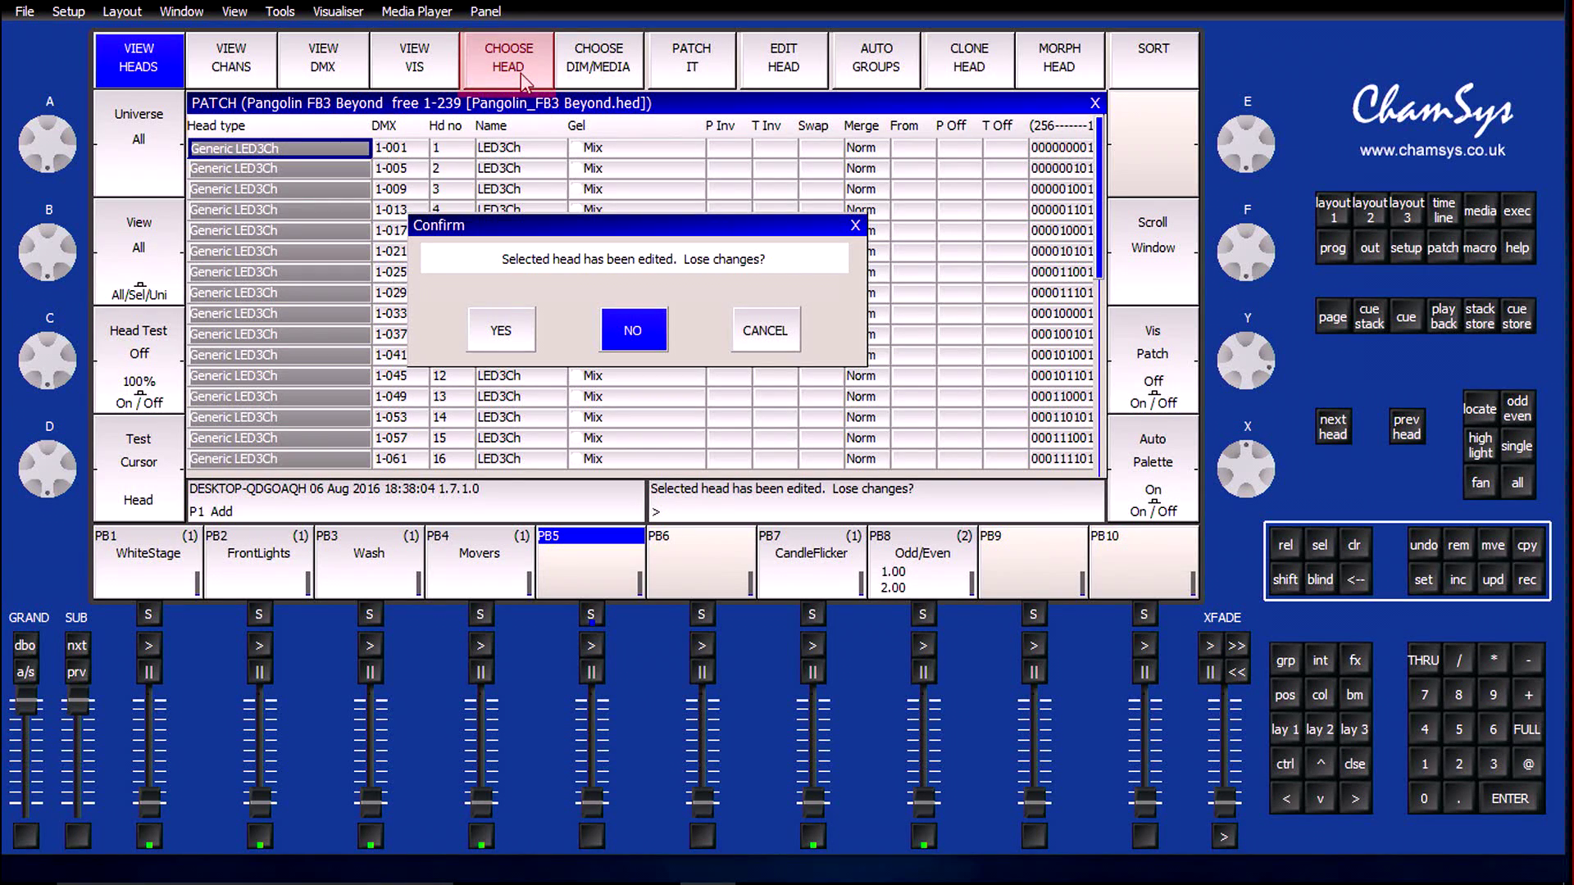
click(501, 332)
text(Pa)
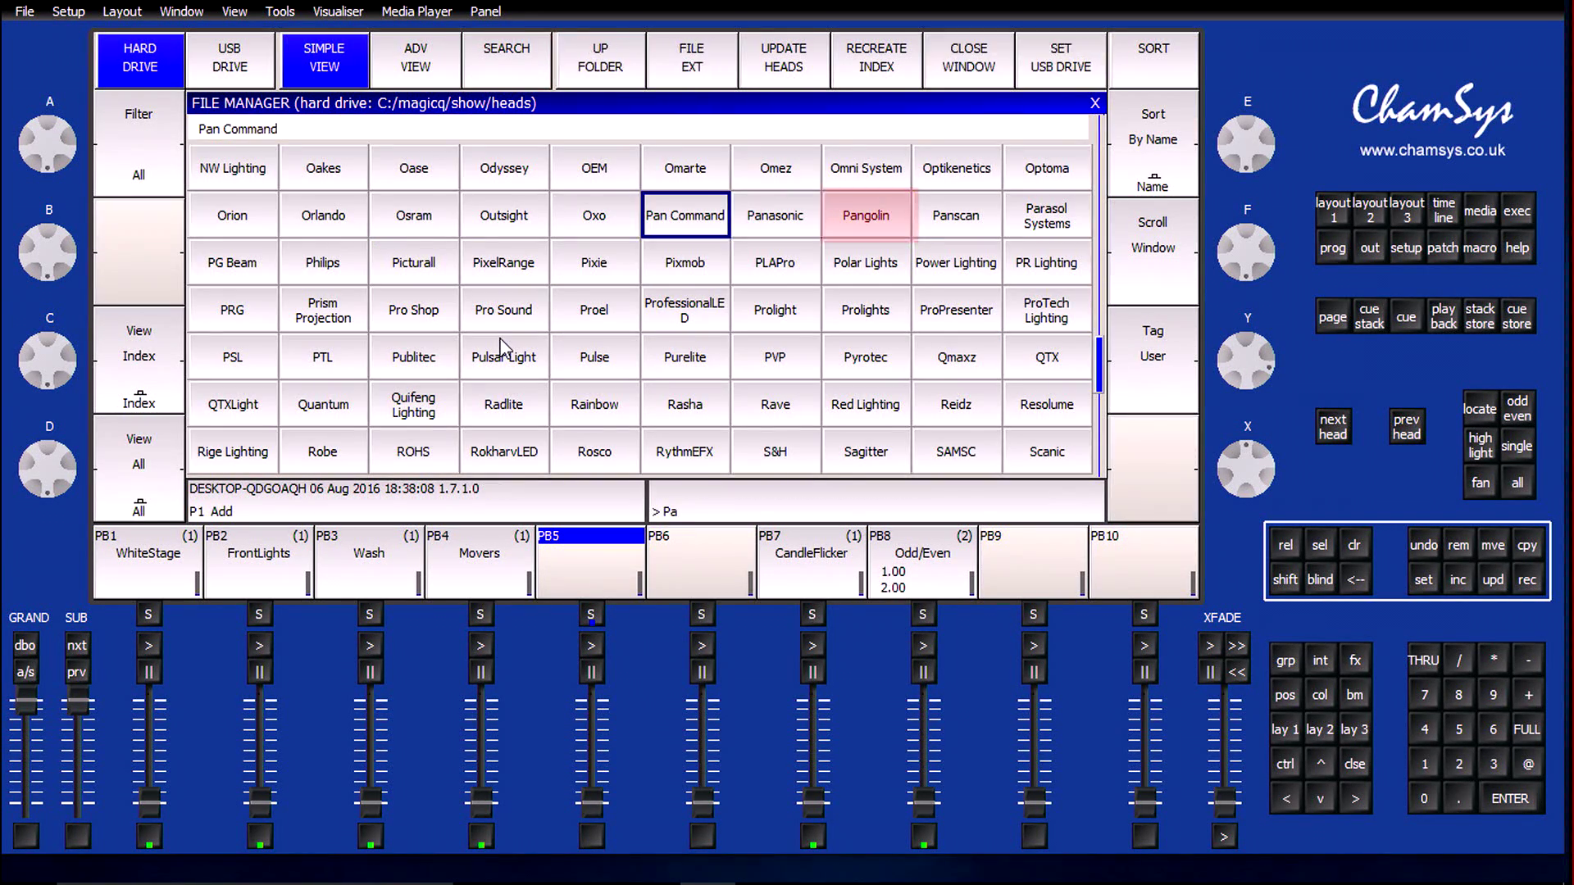
text(ngolin)
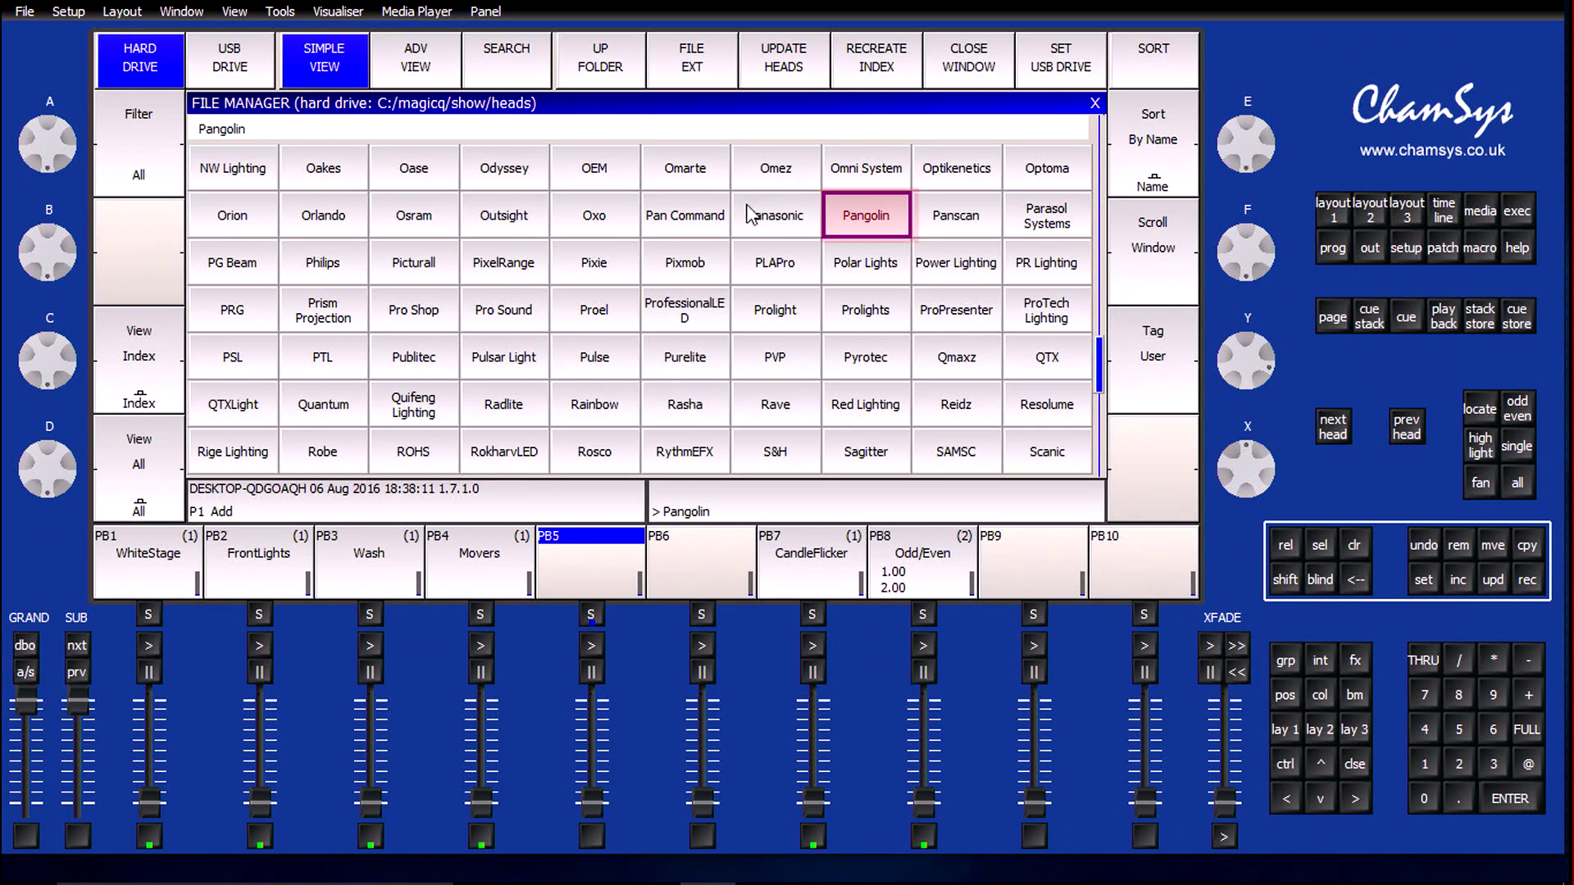
click(849, 223)
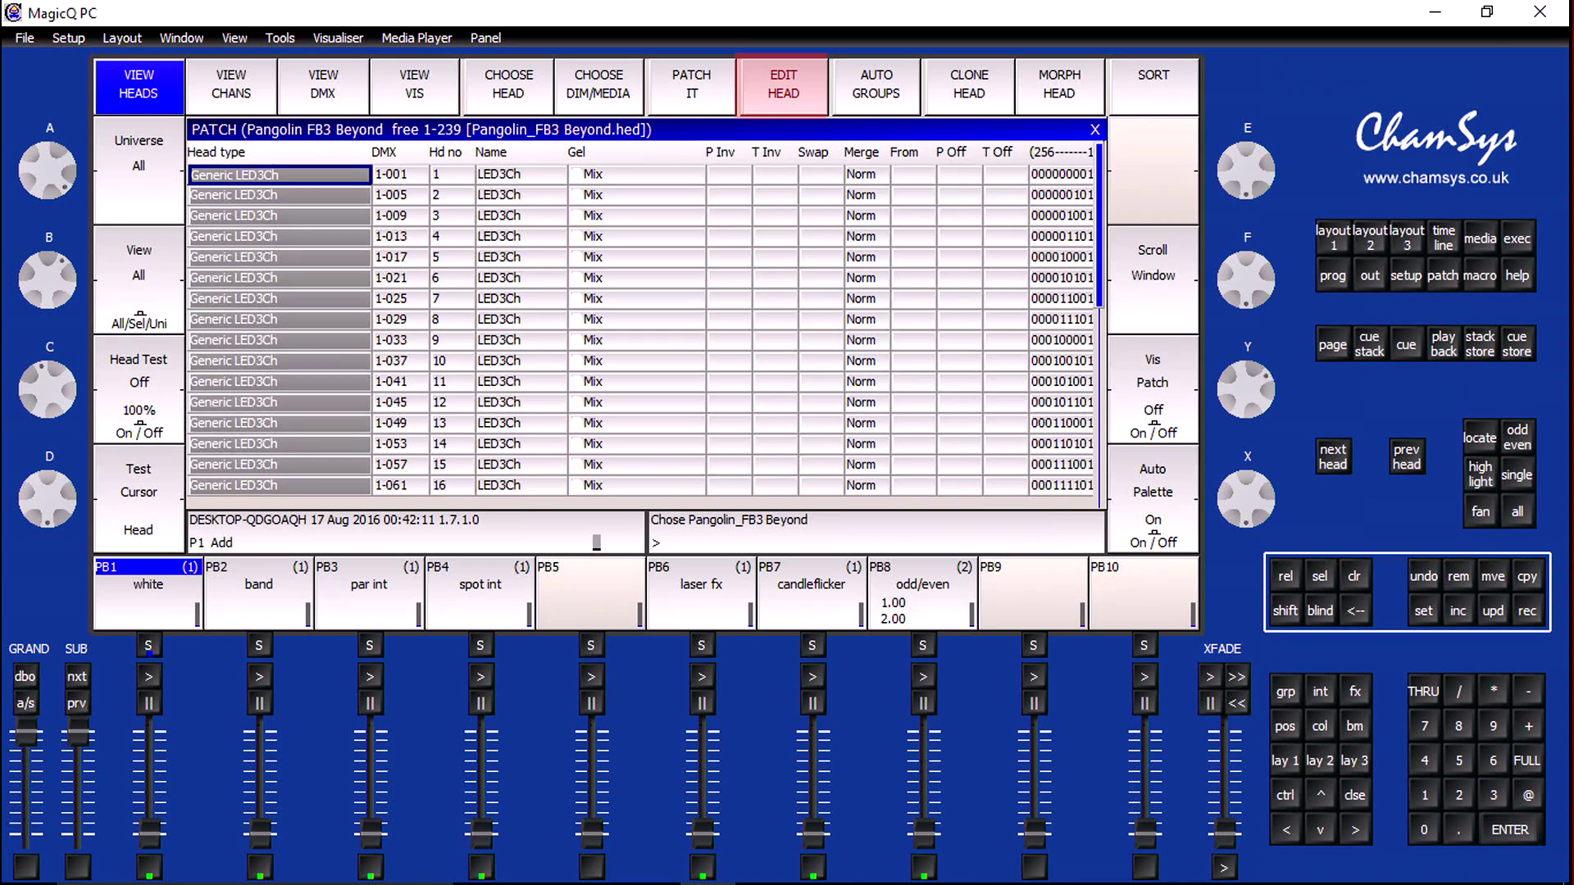
Step: Open the Pangolin FB3 Beyond head for editing and insert four blank channels at 015, ahead of the Col channel
click(782, 85)
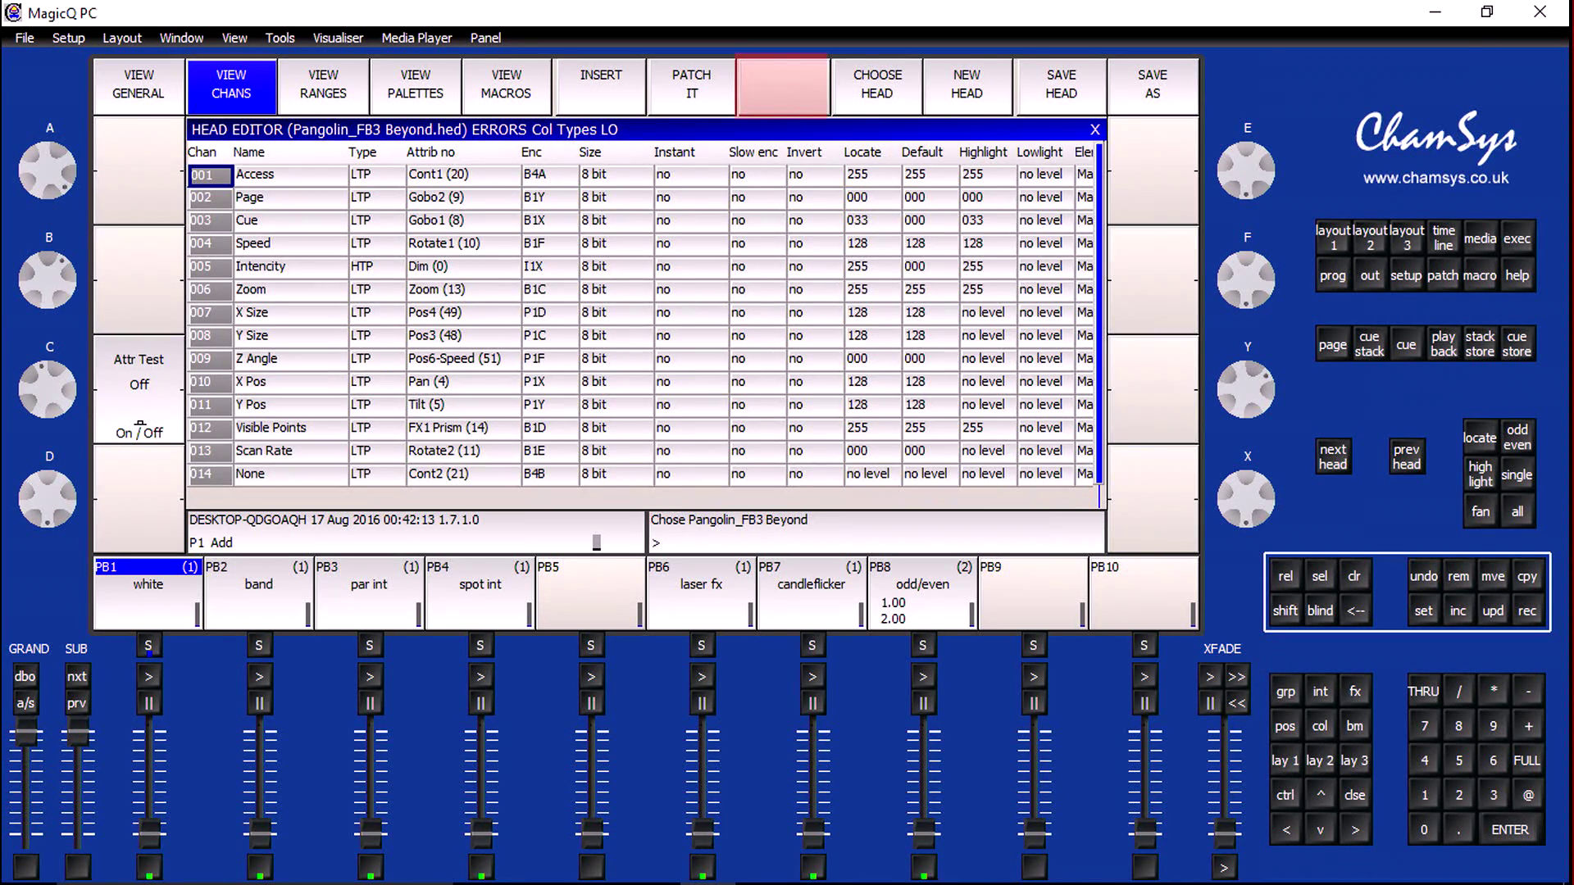
key(Down)
key(Down)
key(Down)
key(Down)
key(Down)
key(Down)
key(Down)
key(Down)
key(Down)
key(Down)
key(Down)
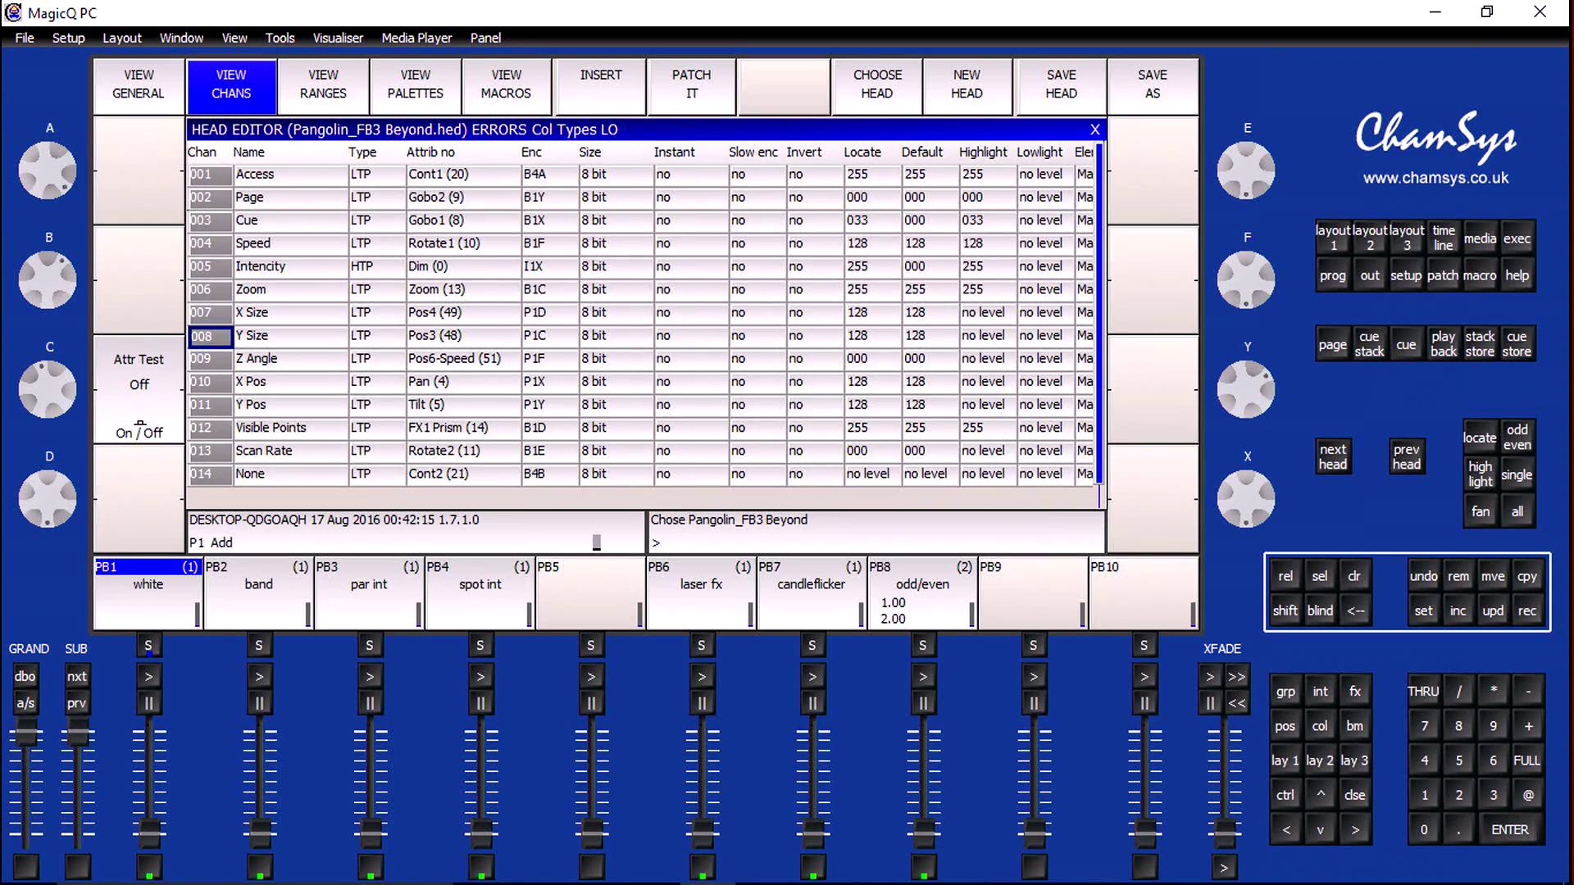
key(Down)
key(Down)
key(Down)
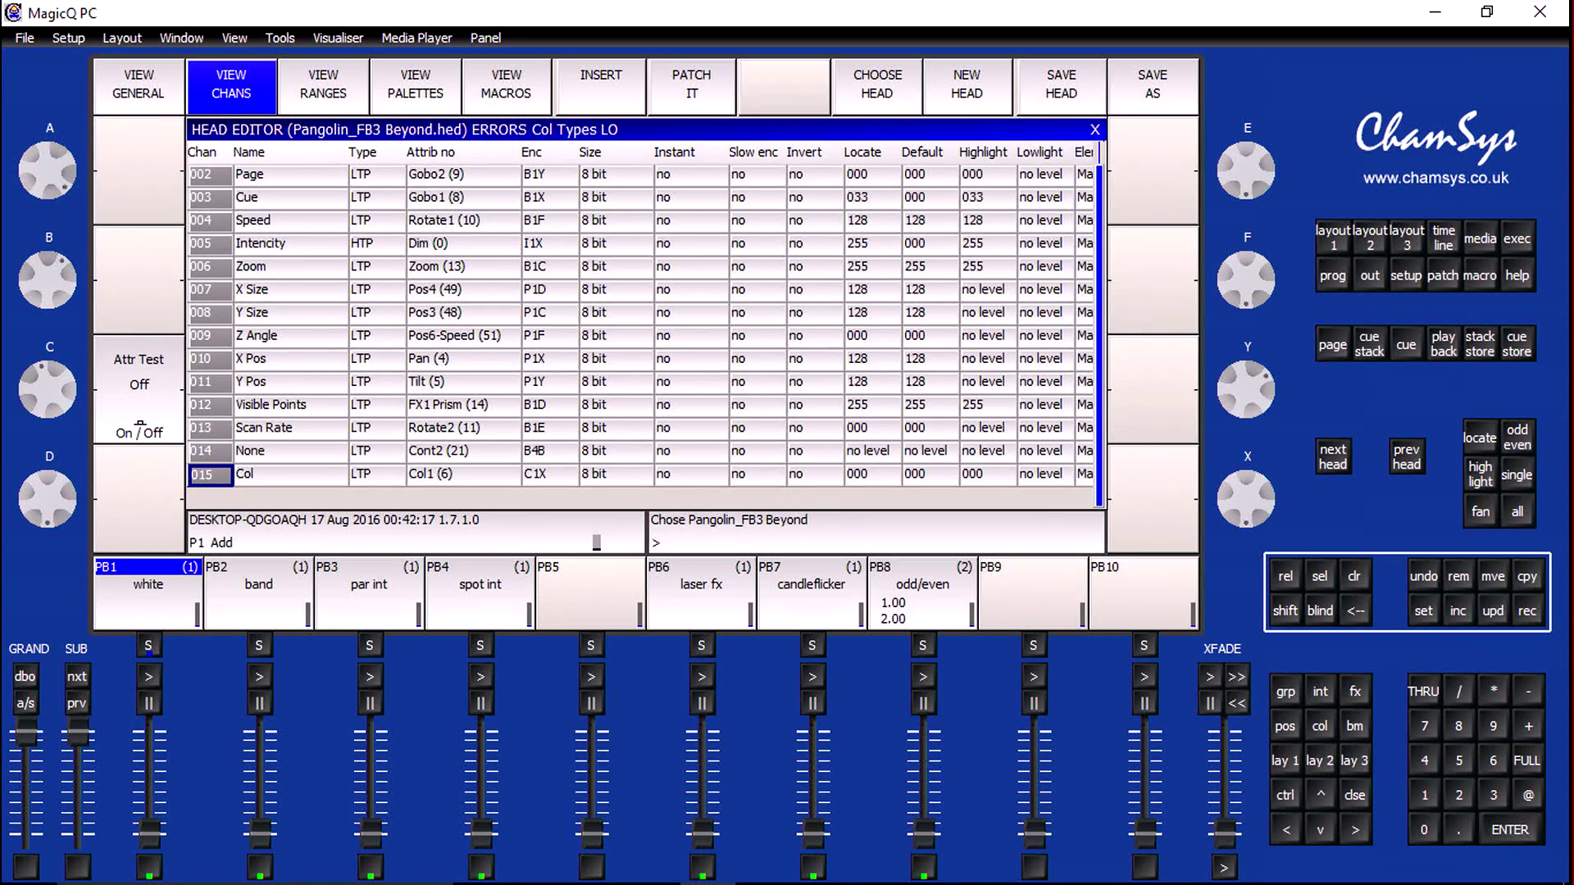
click(601, 85)
click(601, 84)
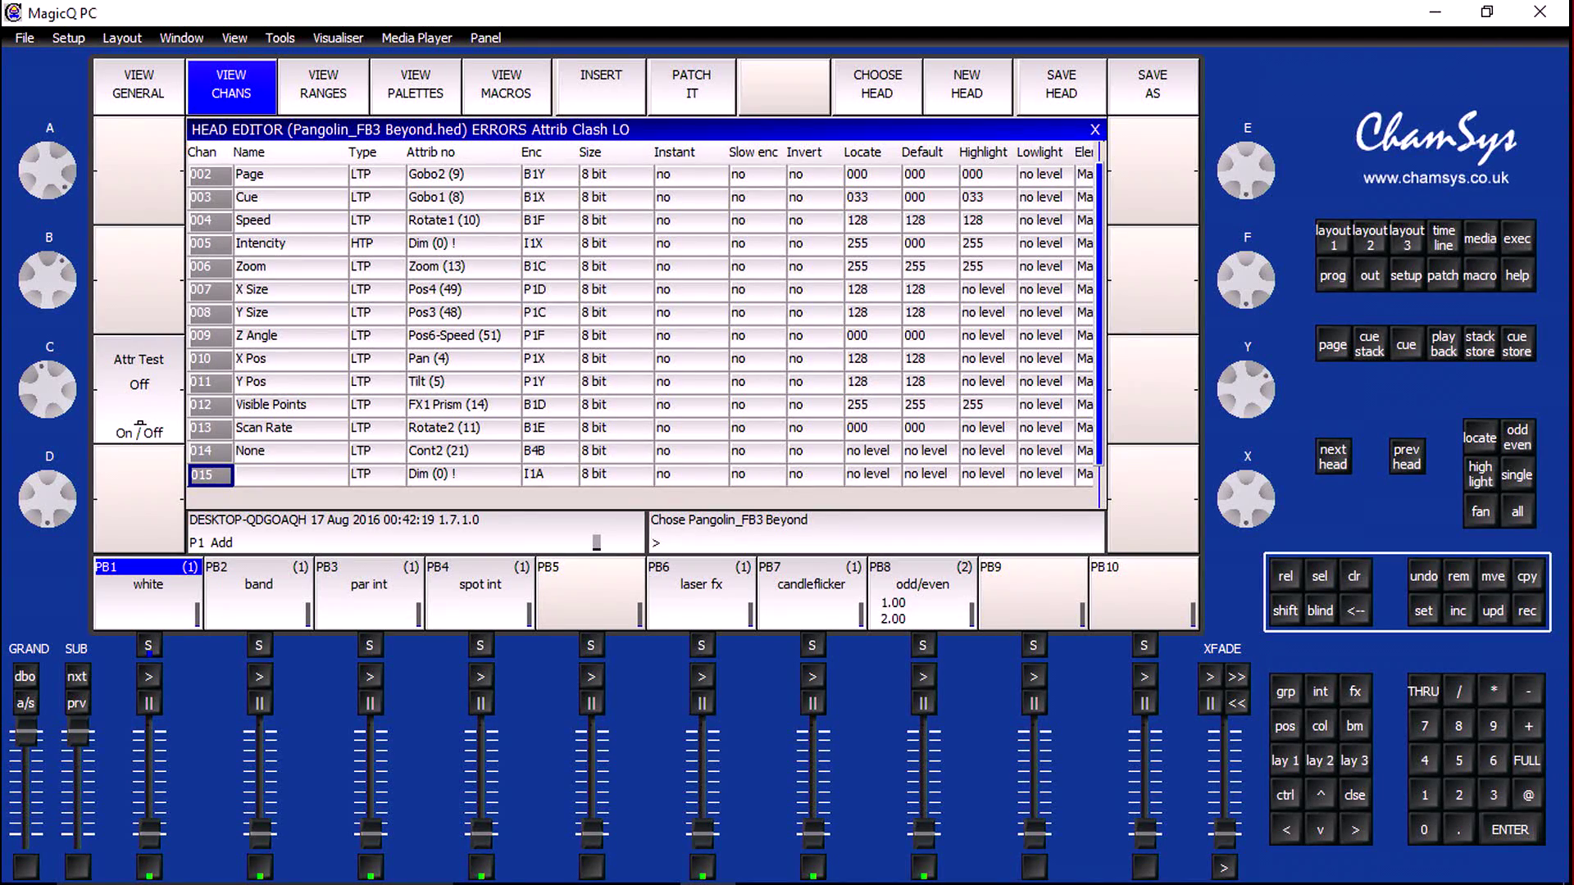
click(601, 84)
Step: Move the Col channel from 019 to channel 015 in the head's channel list
key(Down)
key(Delete)
key(Down)
key(Delete)
key(Down)
key(Down)
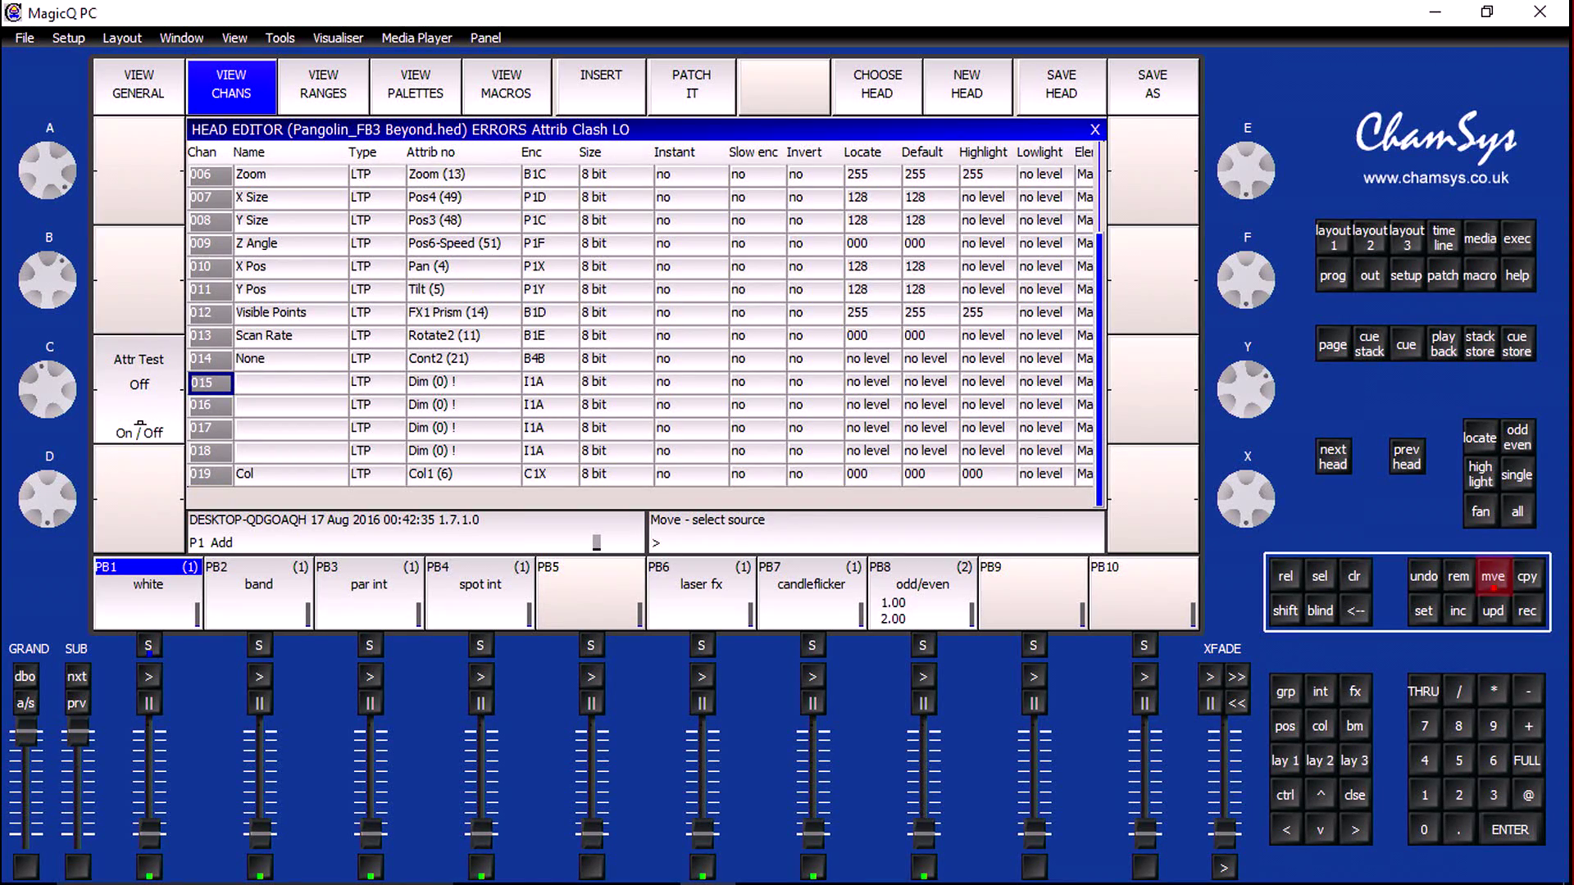
click(290, 475)
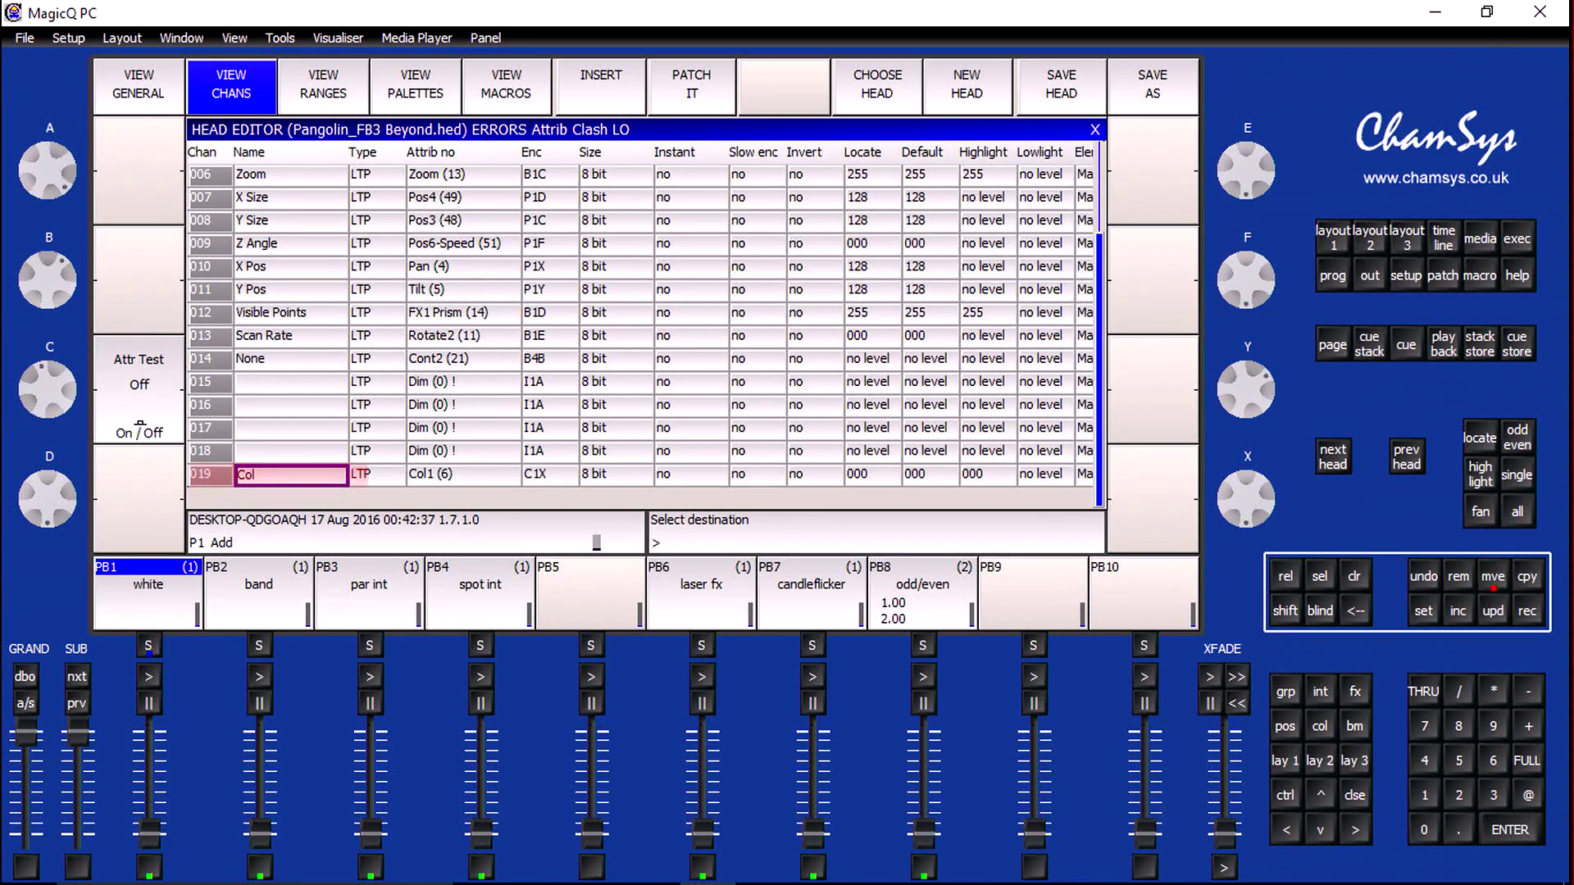
click(290, 381)
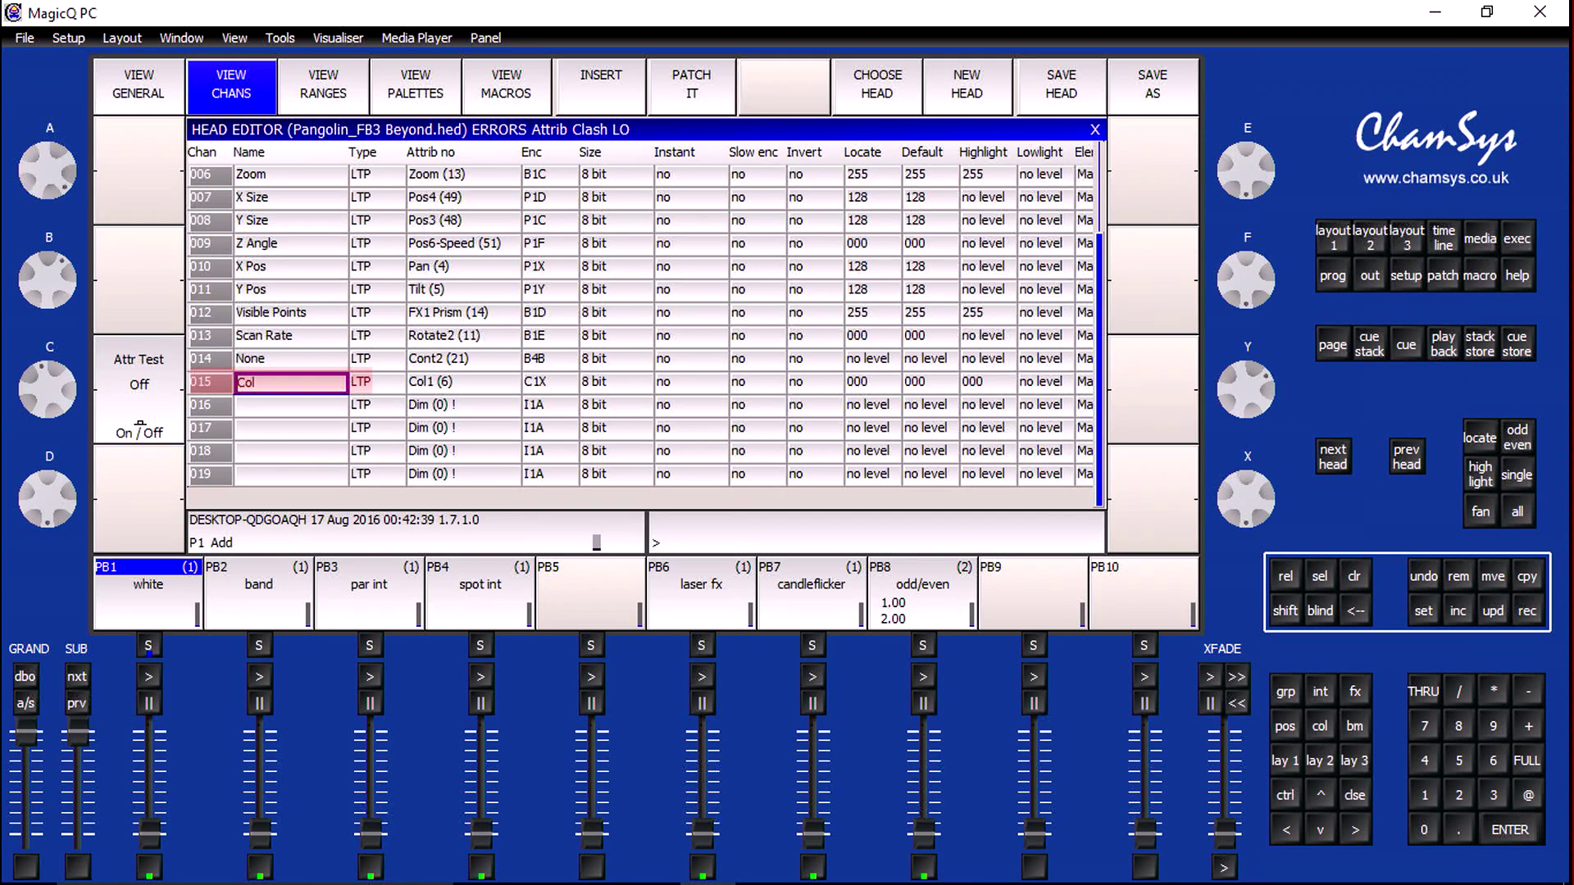
Step: Name channels 016 to 019 of the head tap, resync, int fx and col fx
double_click(290, 405)
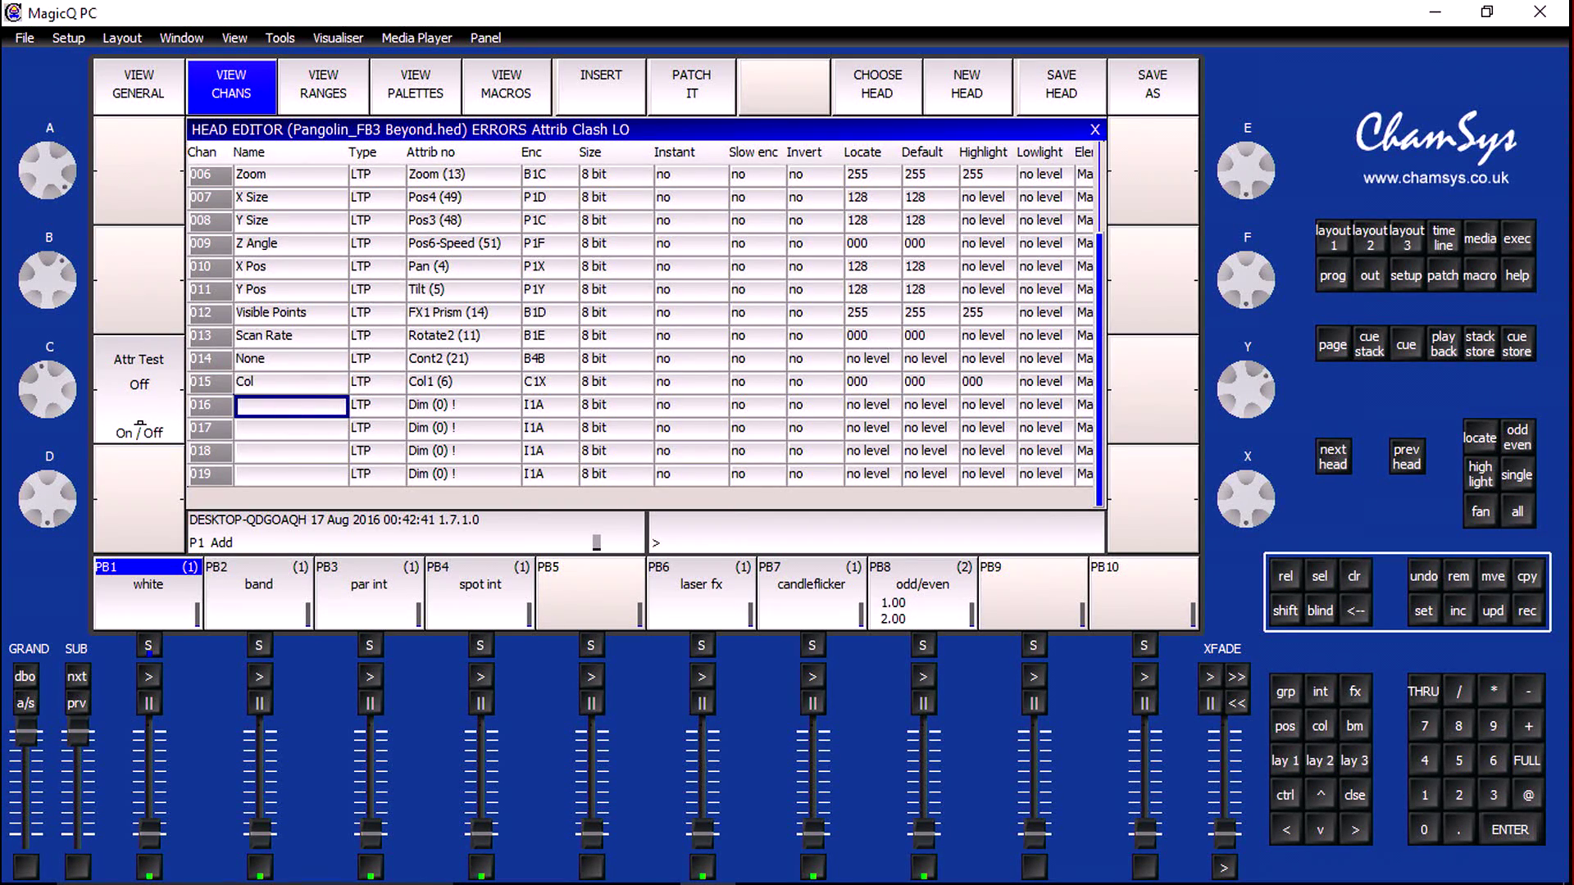
text(ta)
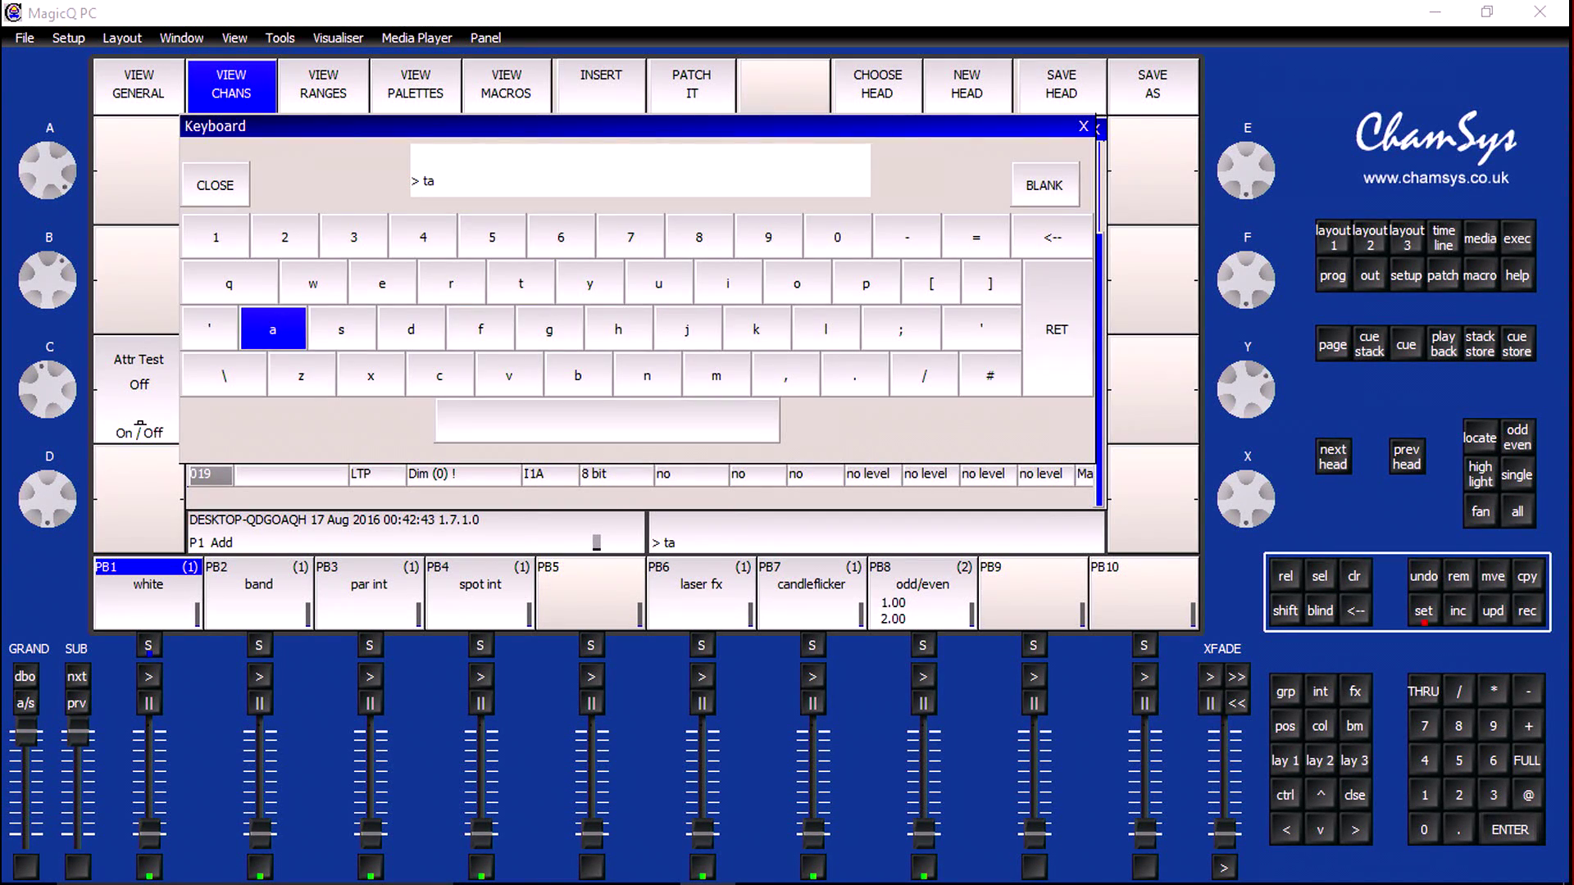
text(p)
key(Return)
text(resync)
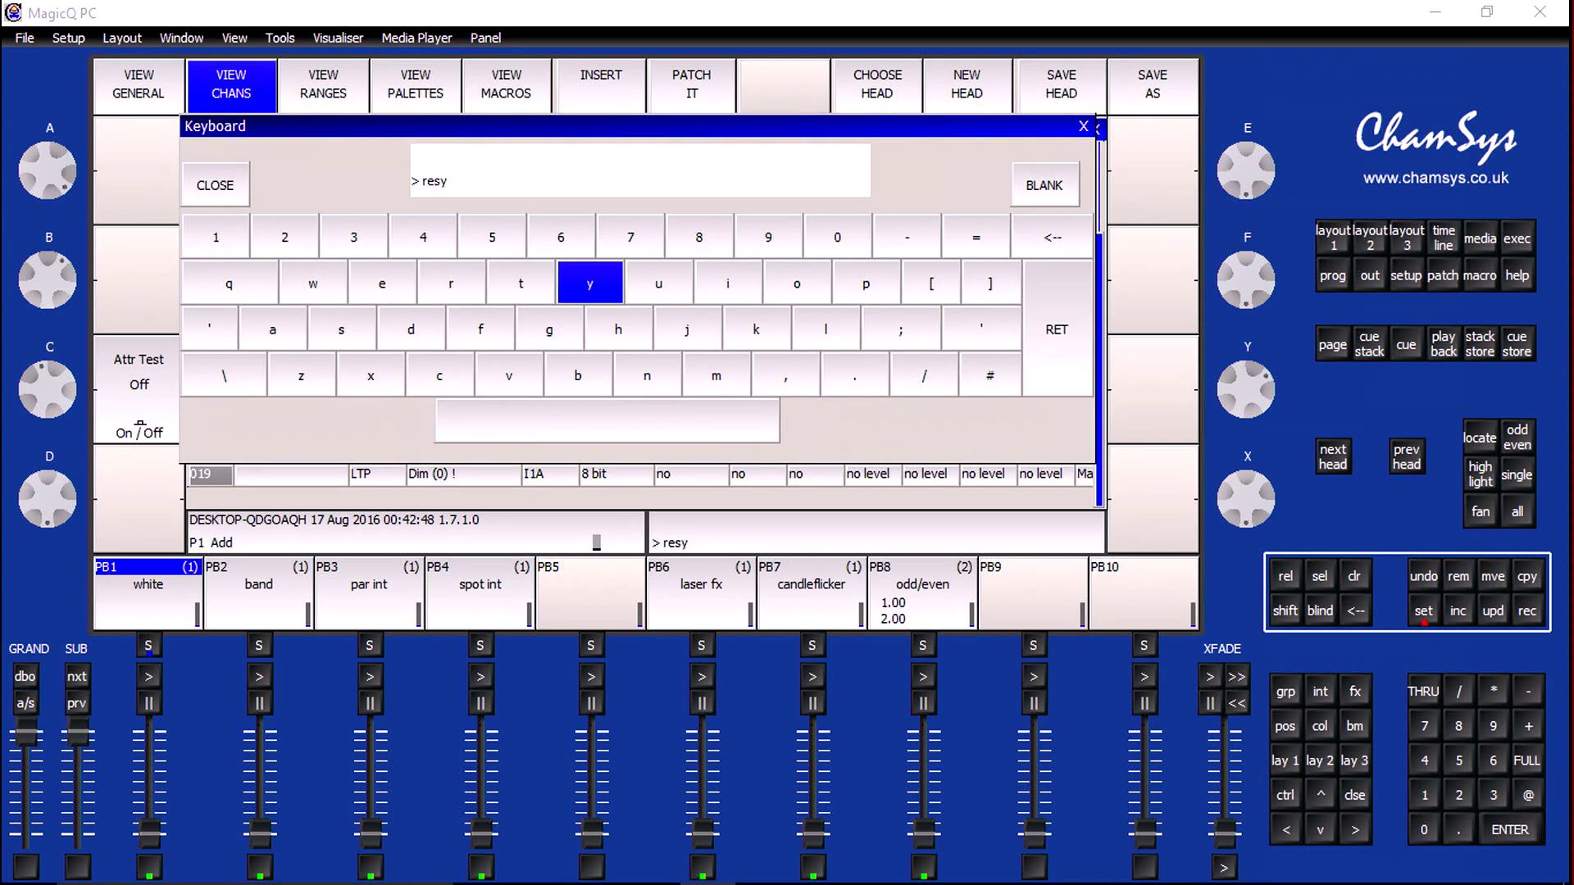
key(Return)
key(ctrl+s)
text(int fx)
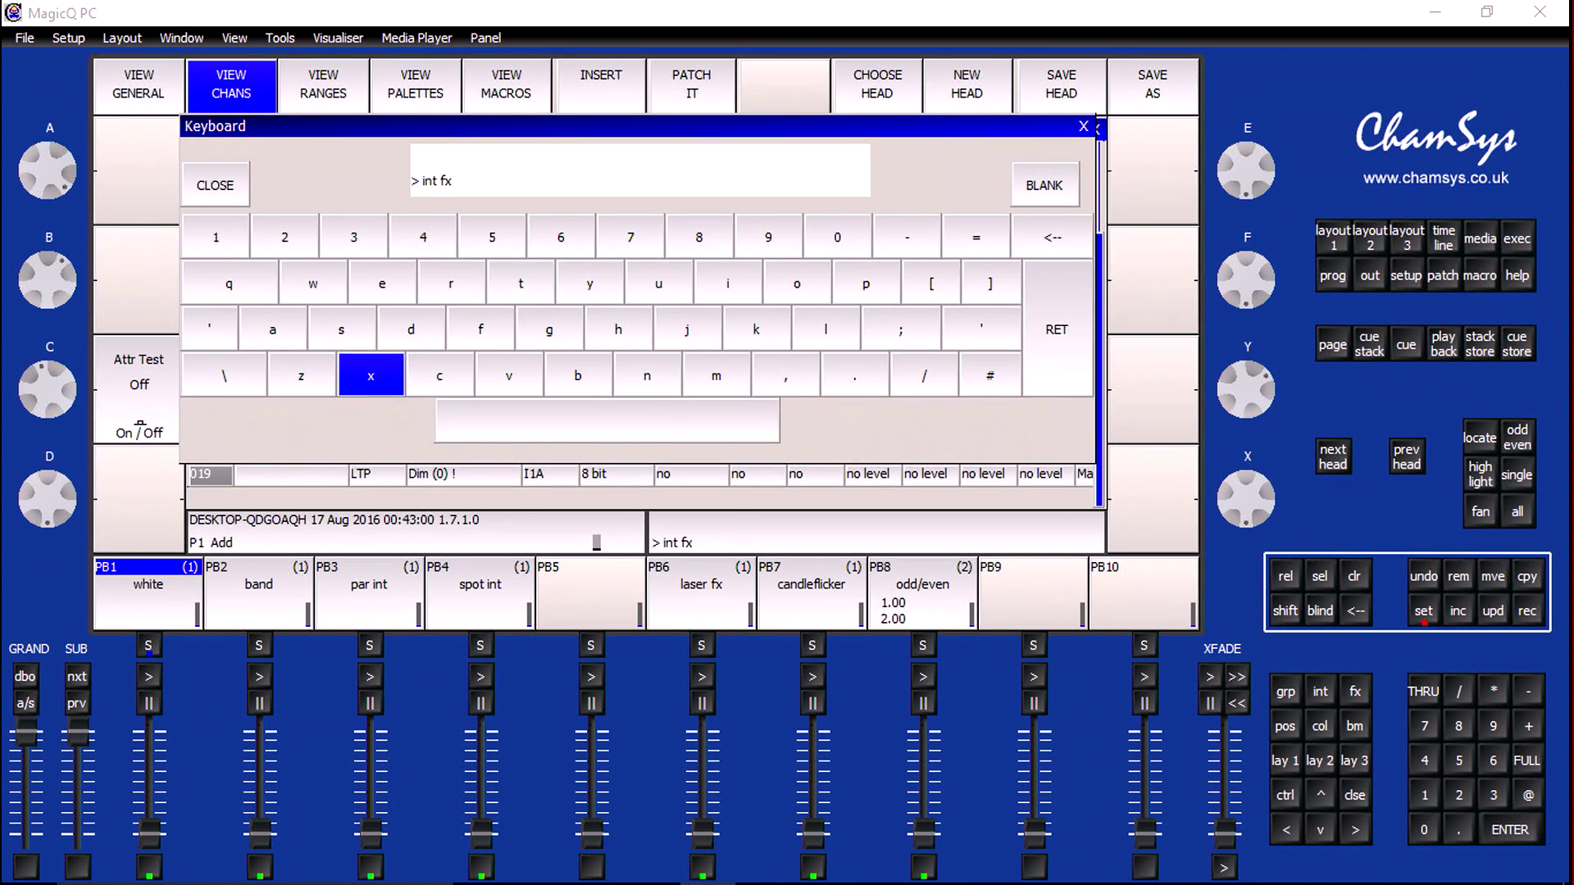
key(Return)
text(col fx)
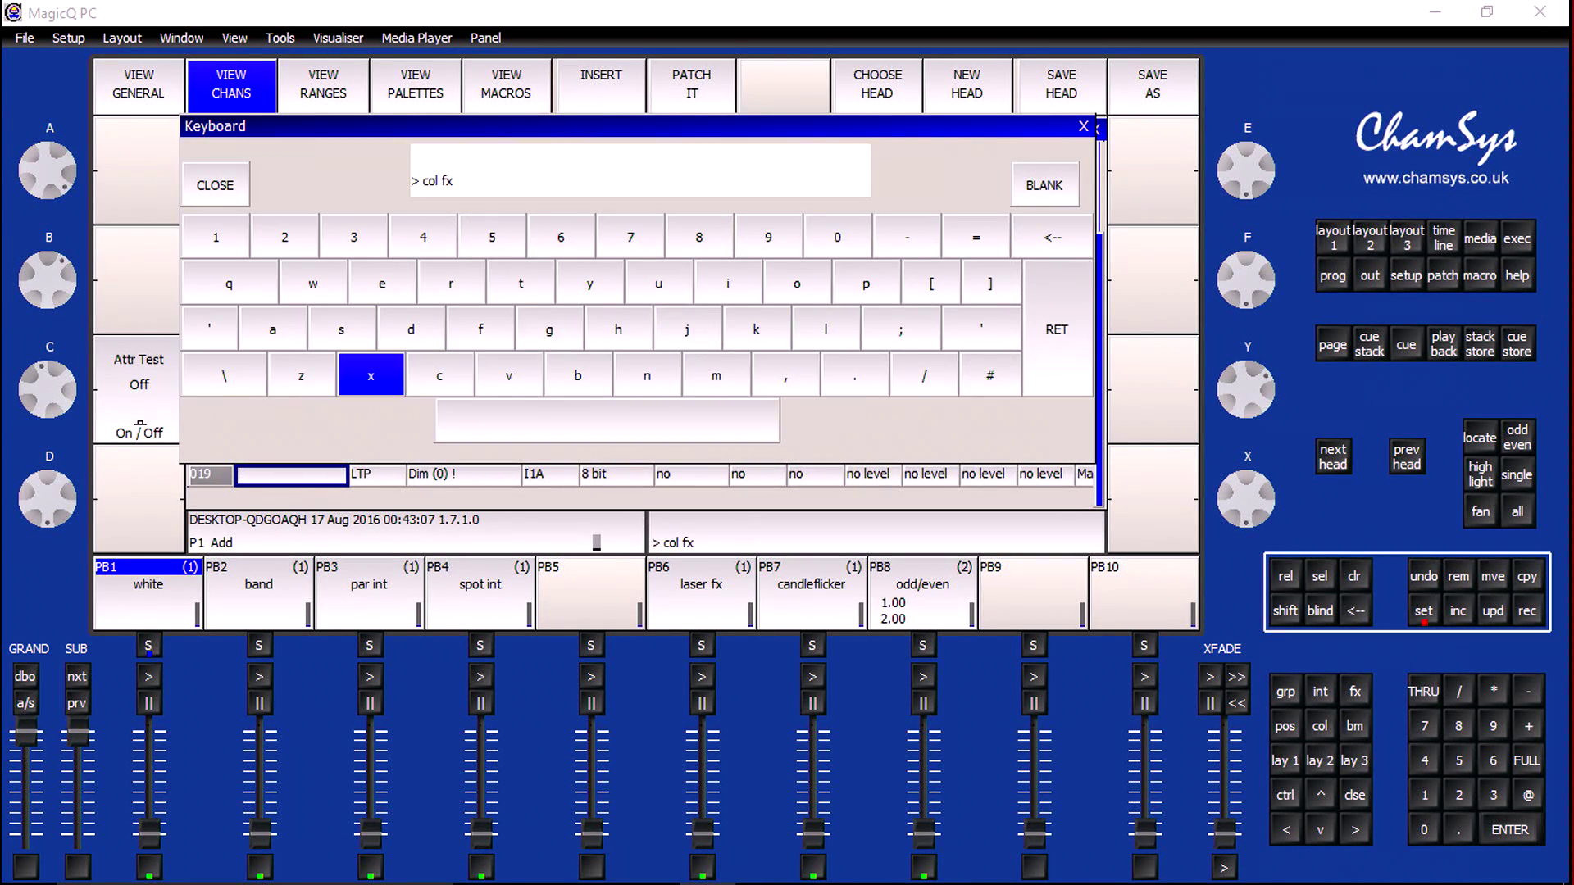
key(Return)
Step: Assign attributes Frame 1 to tap, Frame 2 to resync, Frame 3 to int fx and Col2 to col fx
double_click(461, 405)
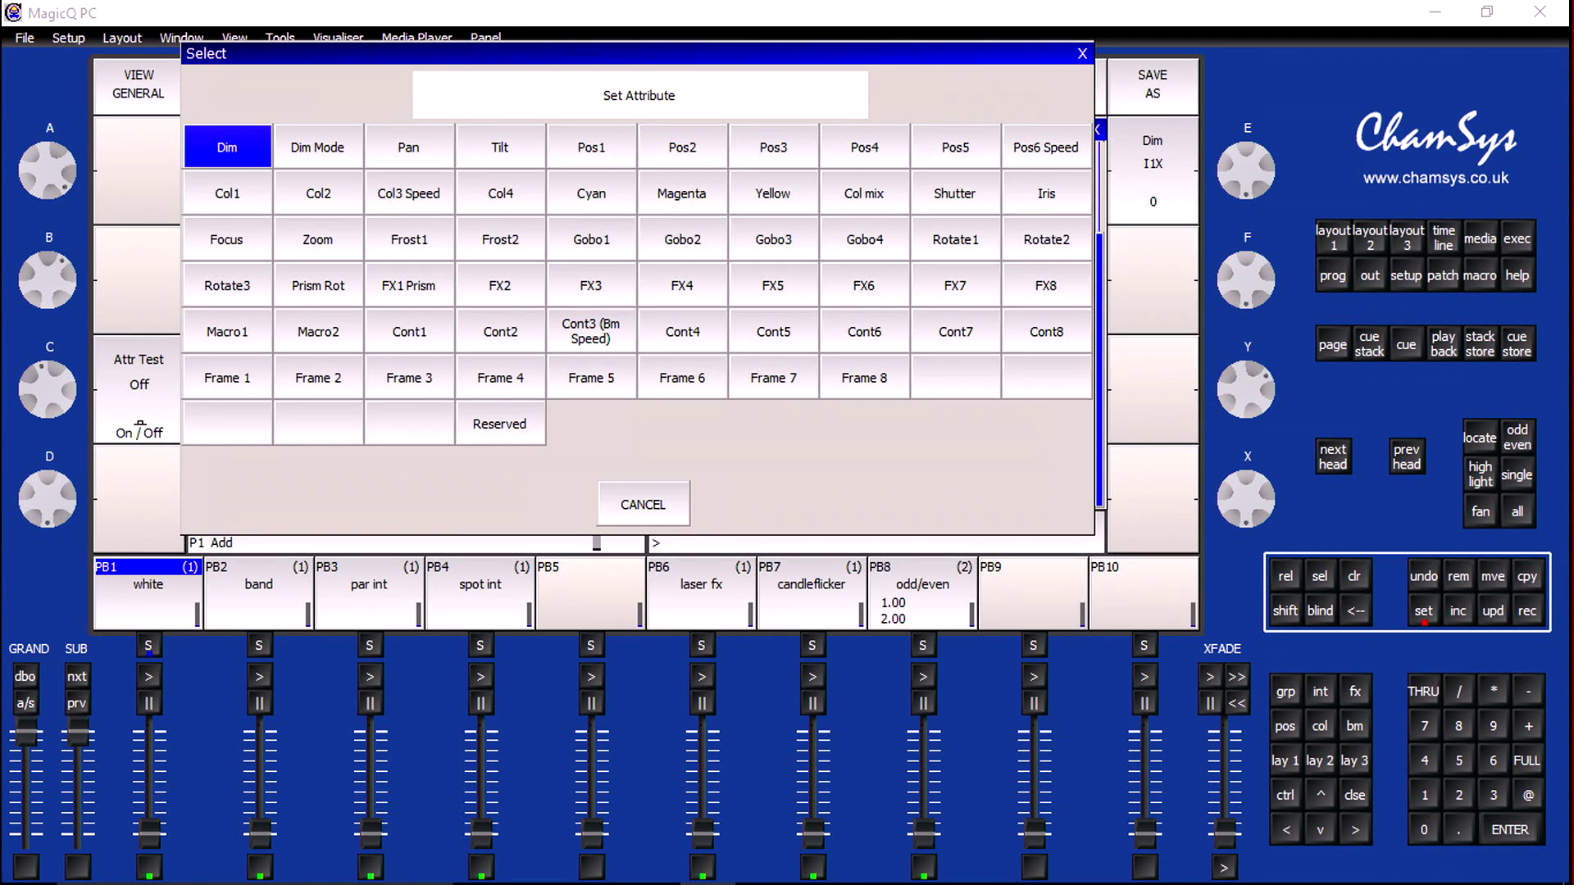
click(226, 377)
double_click(462, 428)
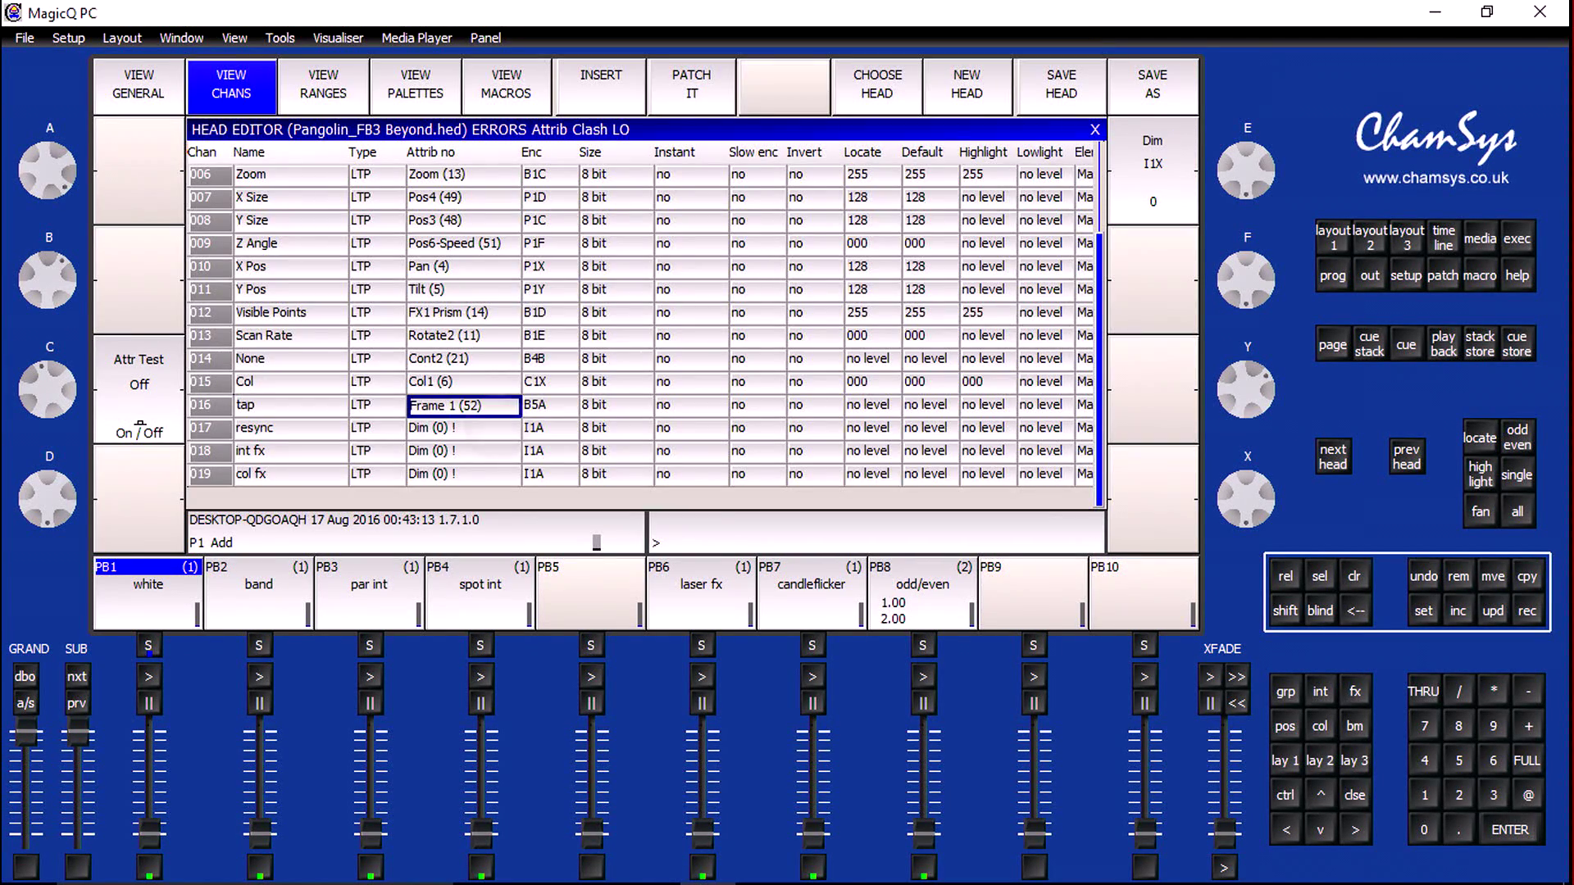
click(317, 377)
double_click(461, 451)
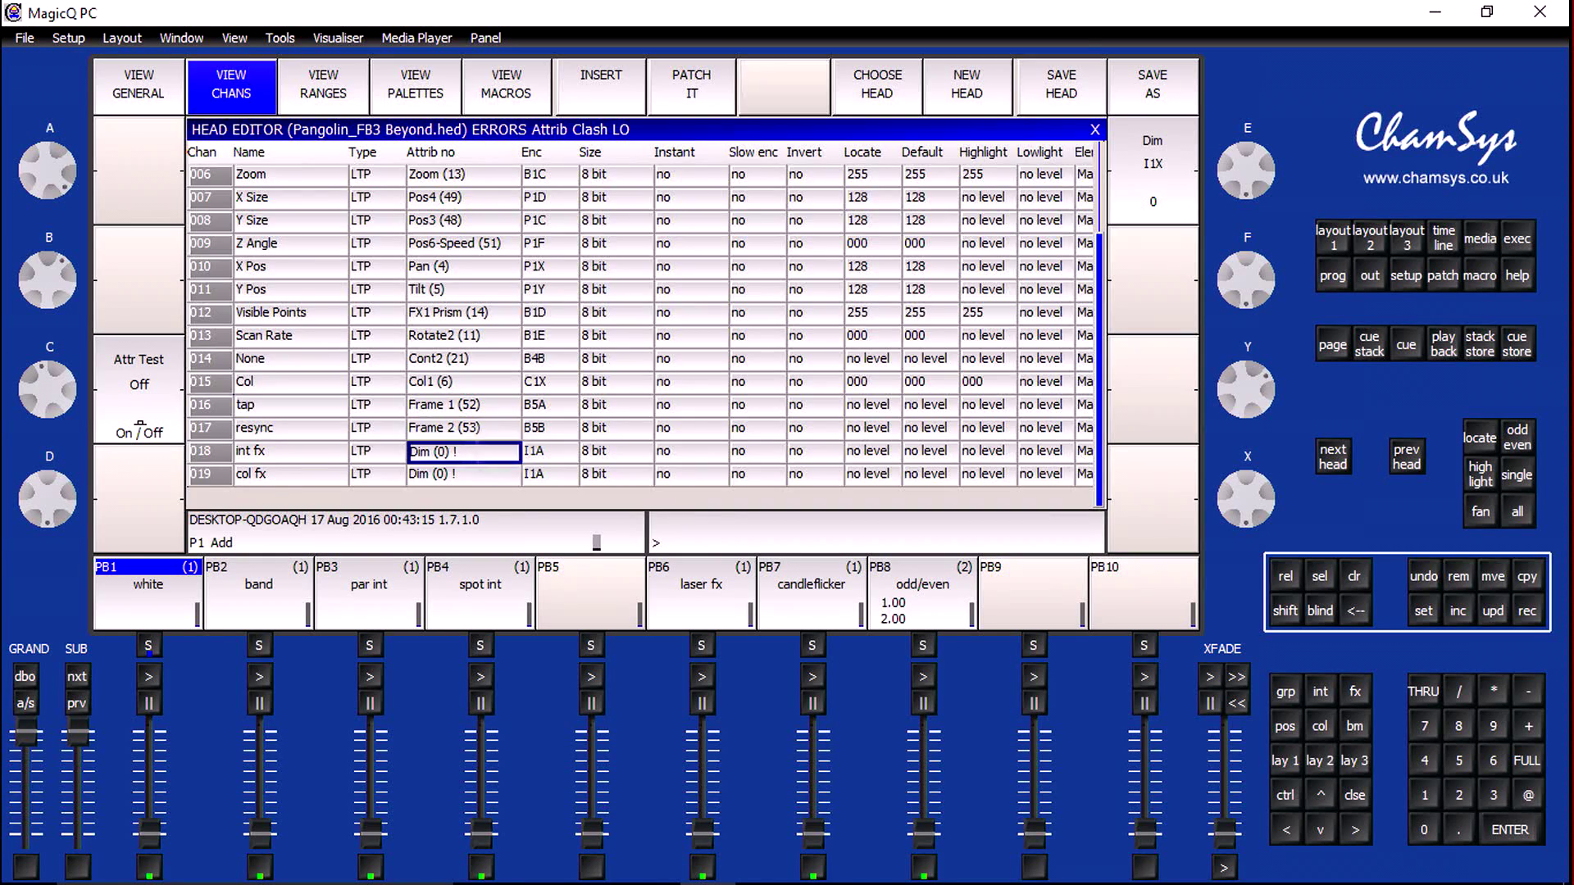
click(407, 377)
key(Down)
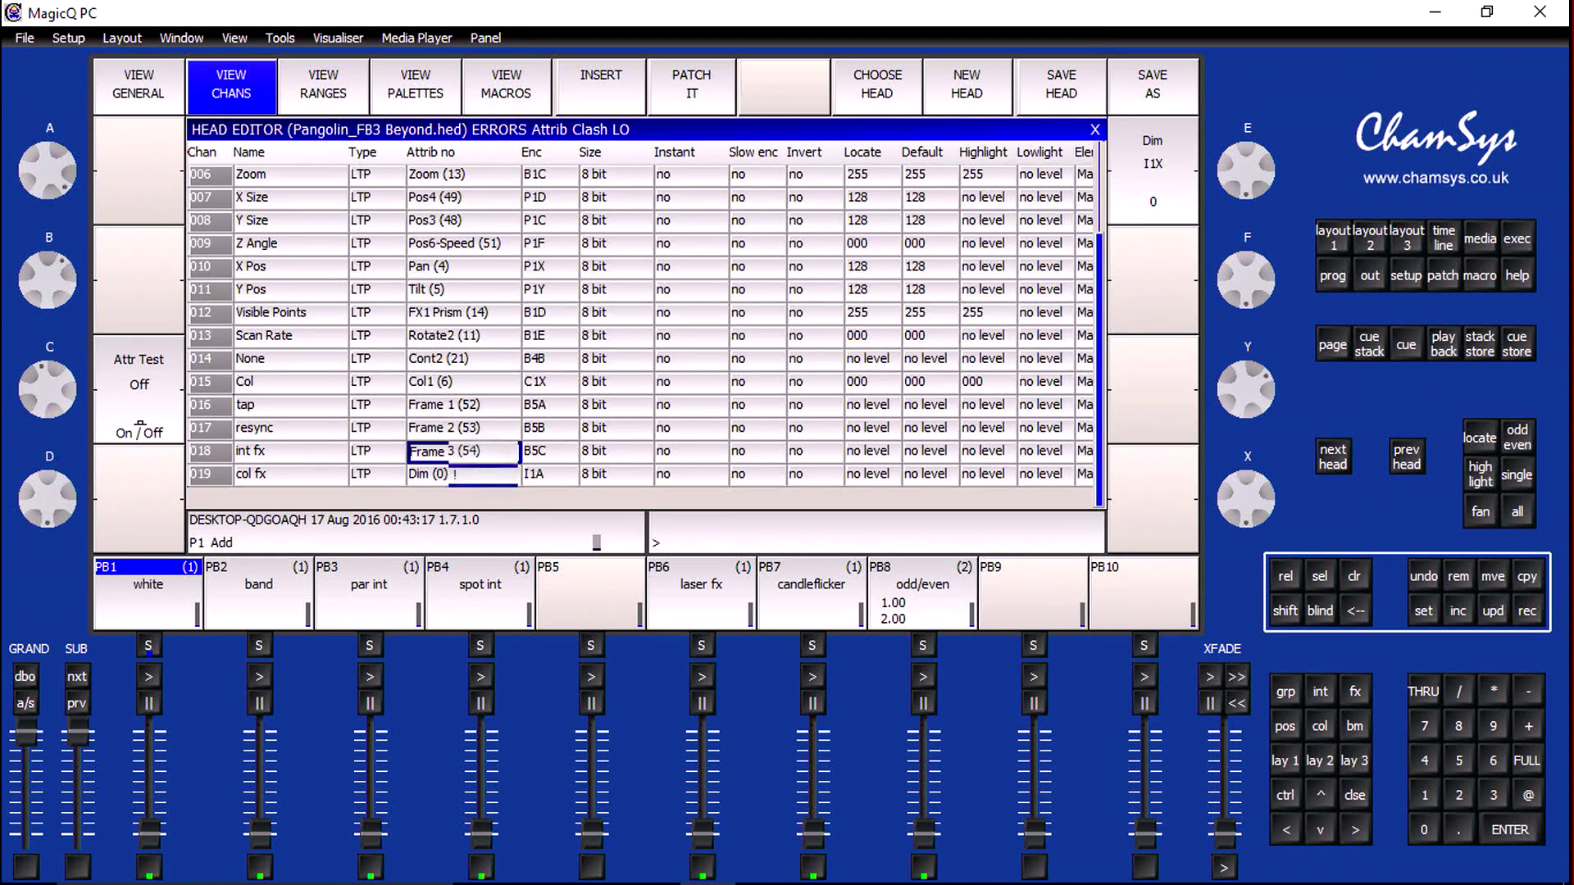
key(ctrl+s)
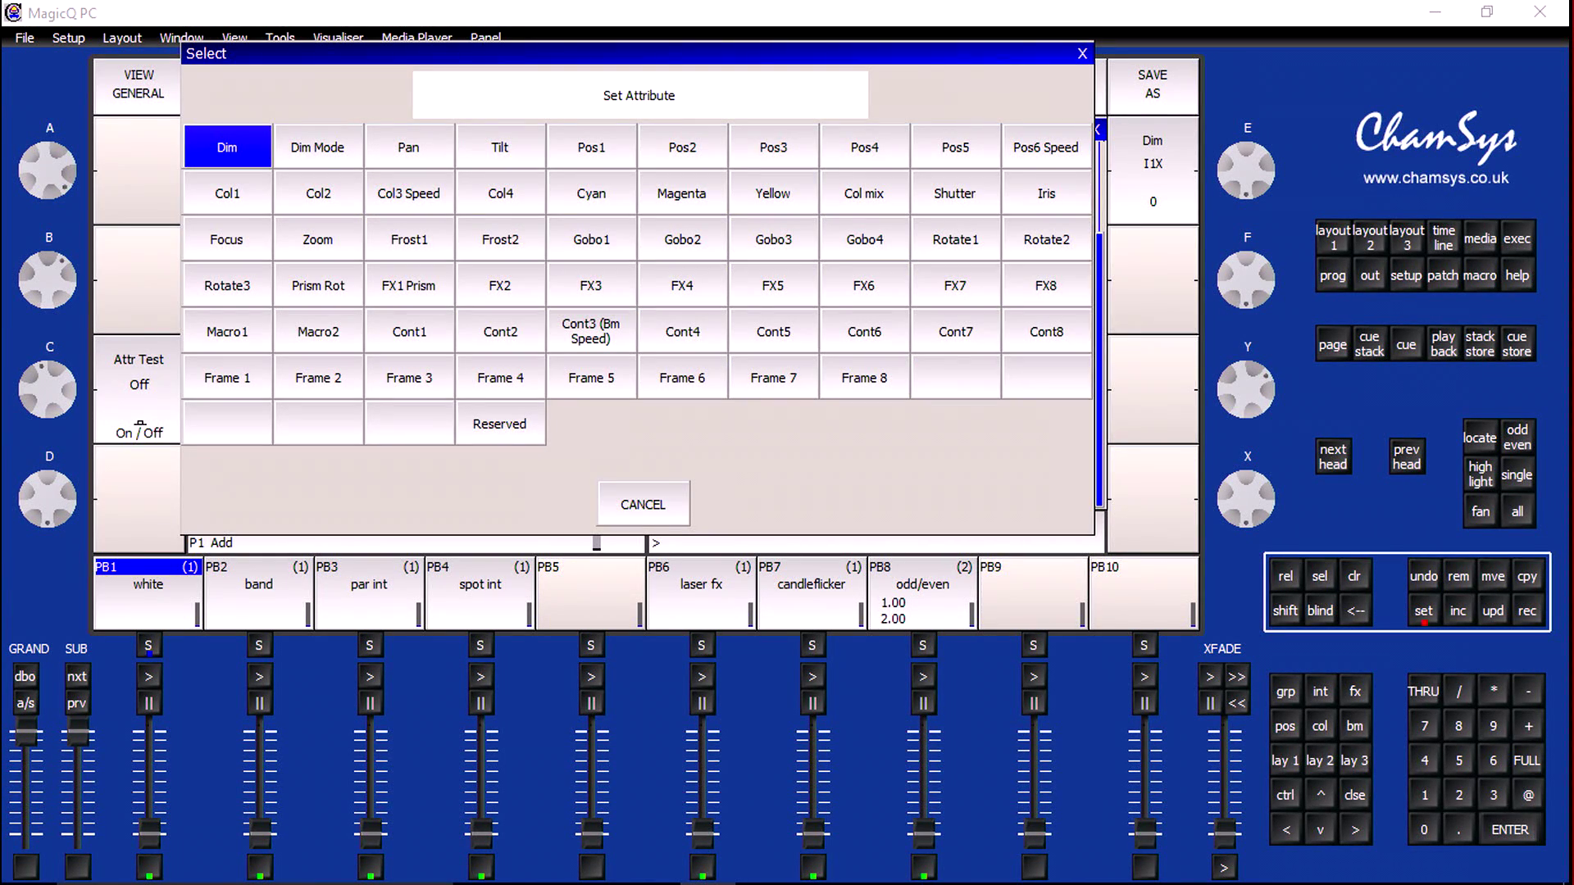
click(317, 194)
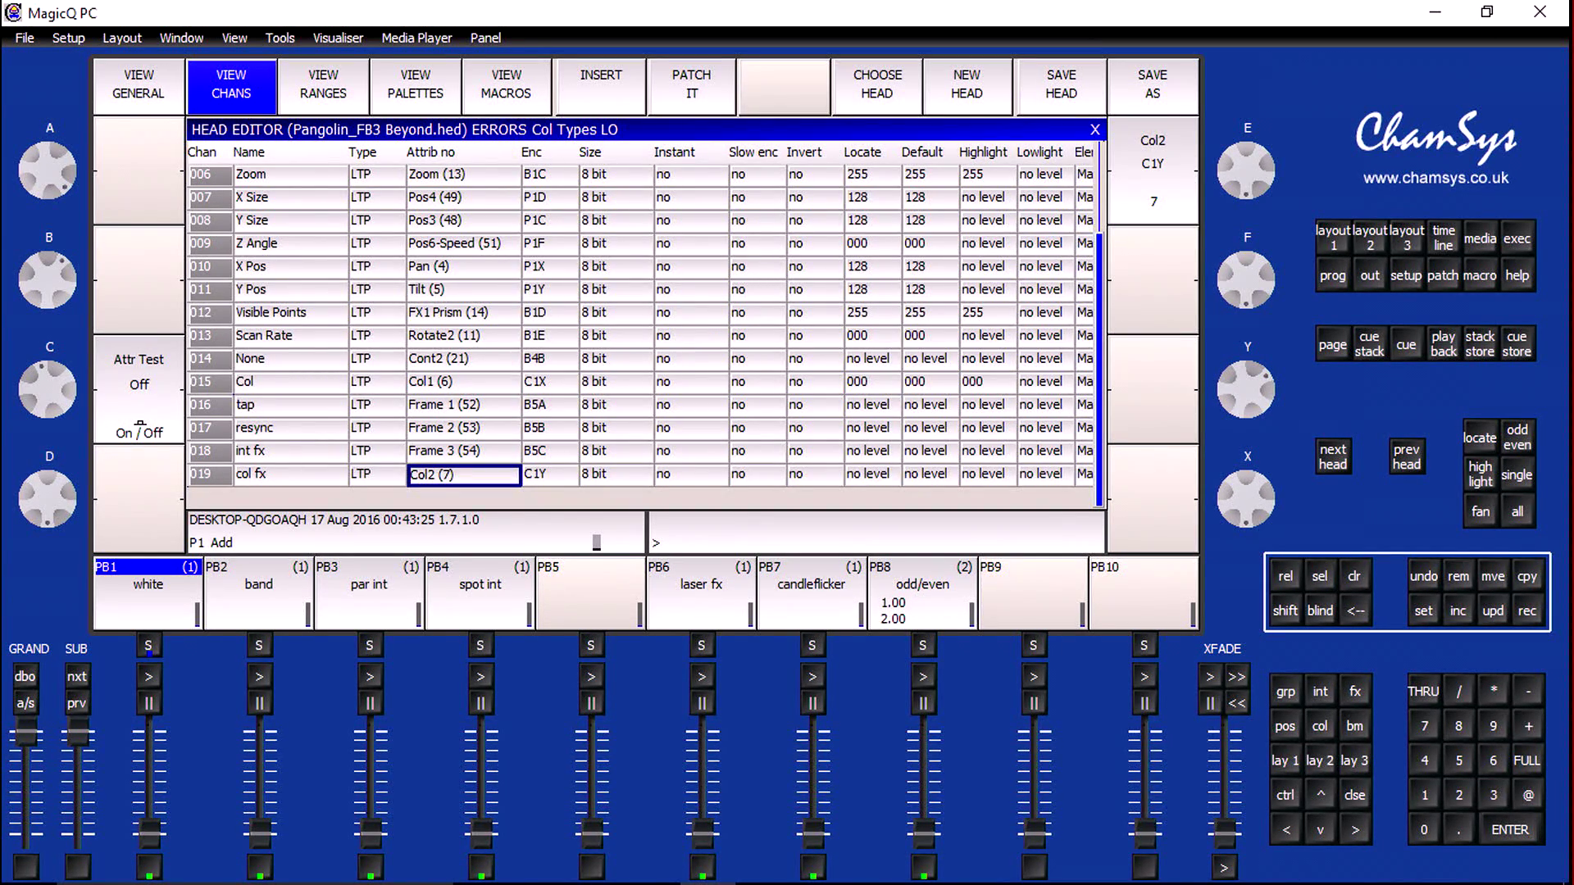
Step: Set the Default and Locate values of channels 016 to 019 to 0
drag(929, 405, 928, 474)
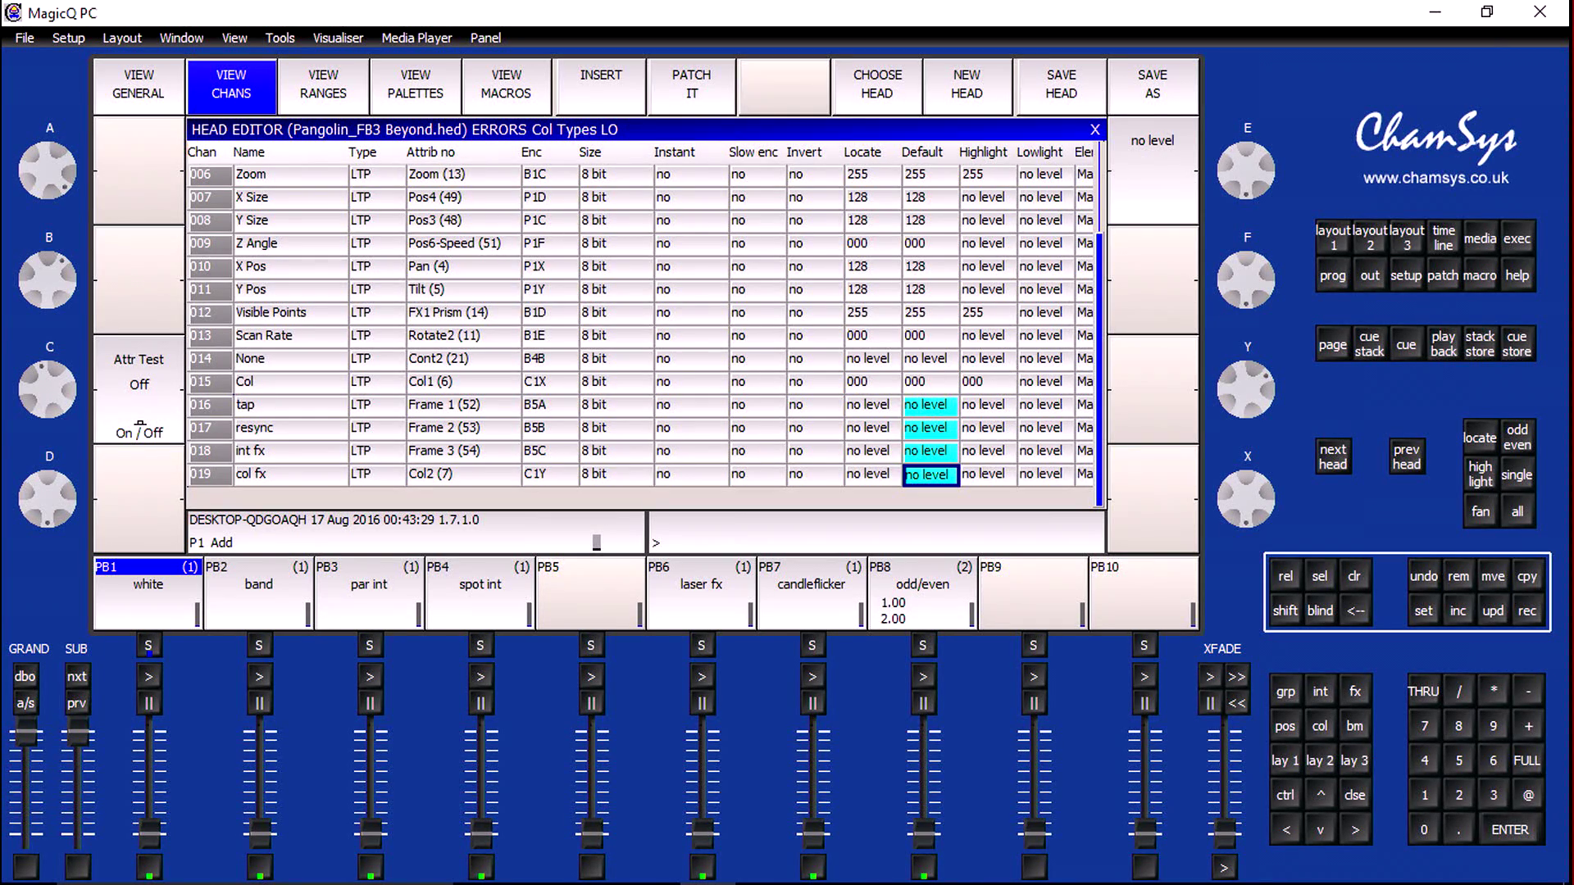
text(0)
key(Return)
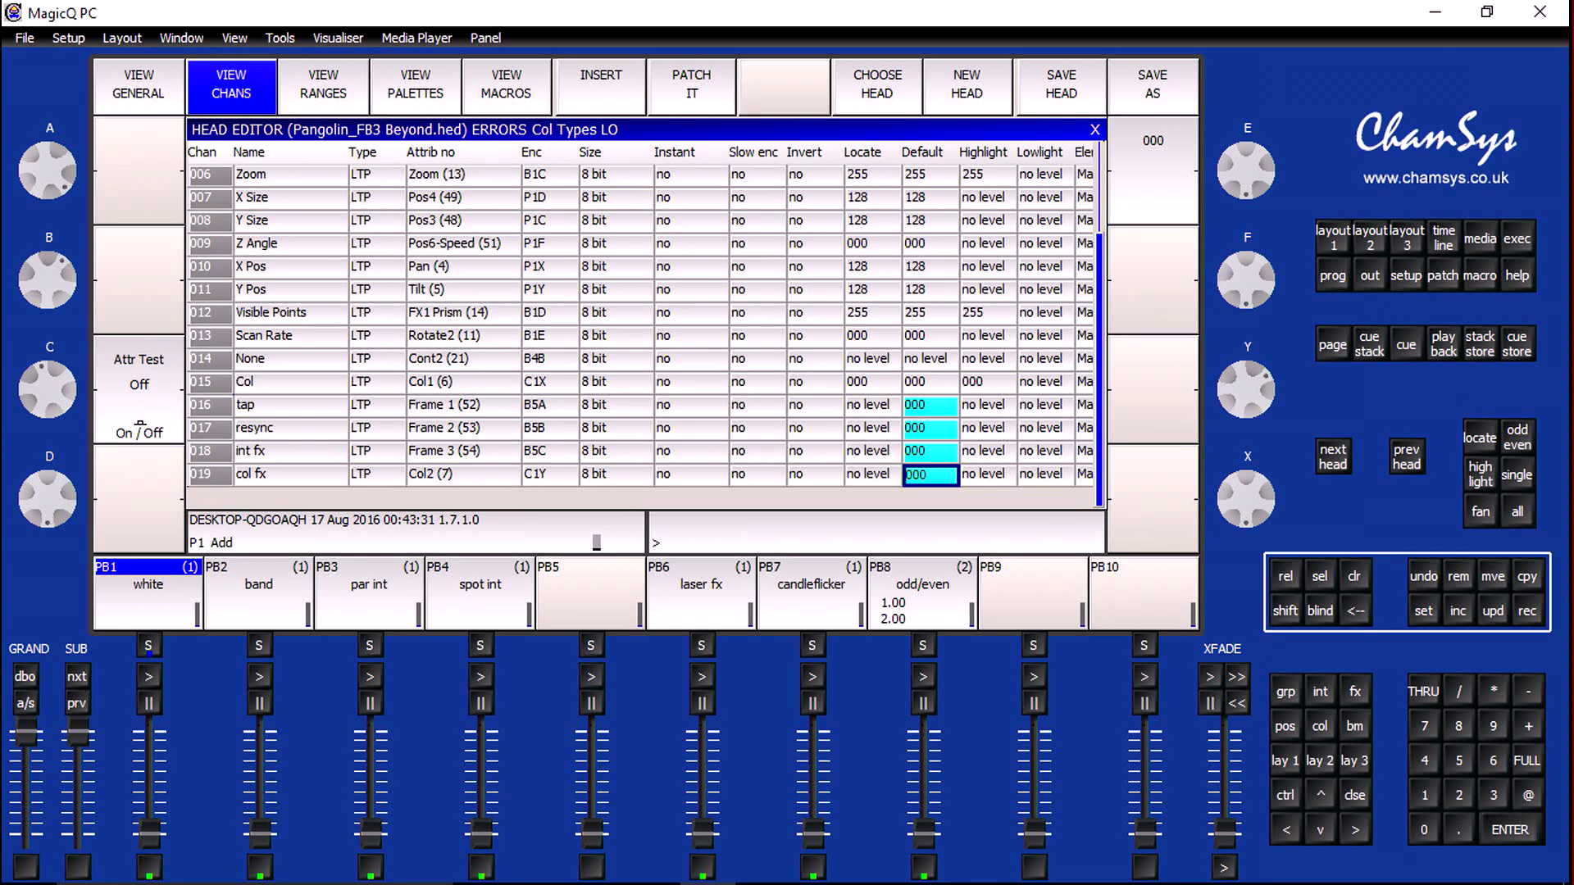
key(Left)
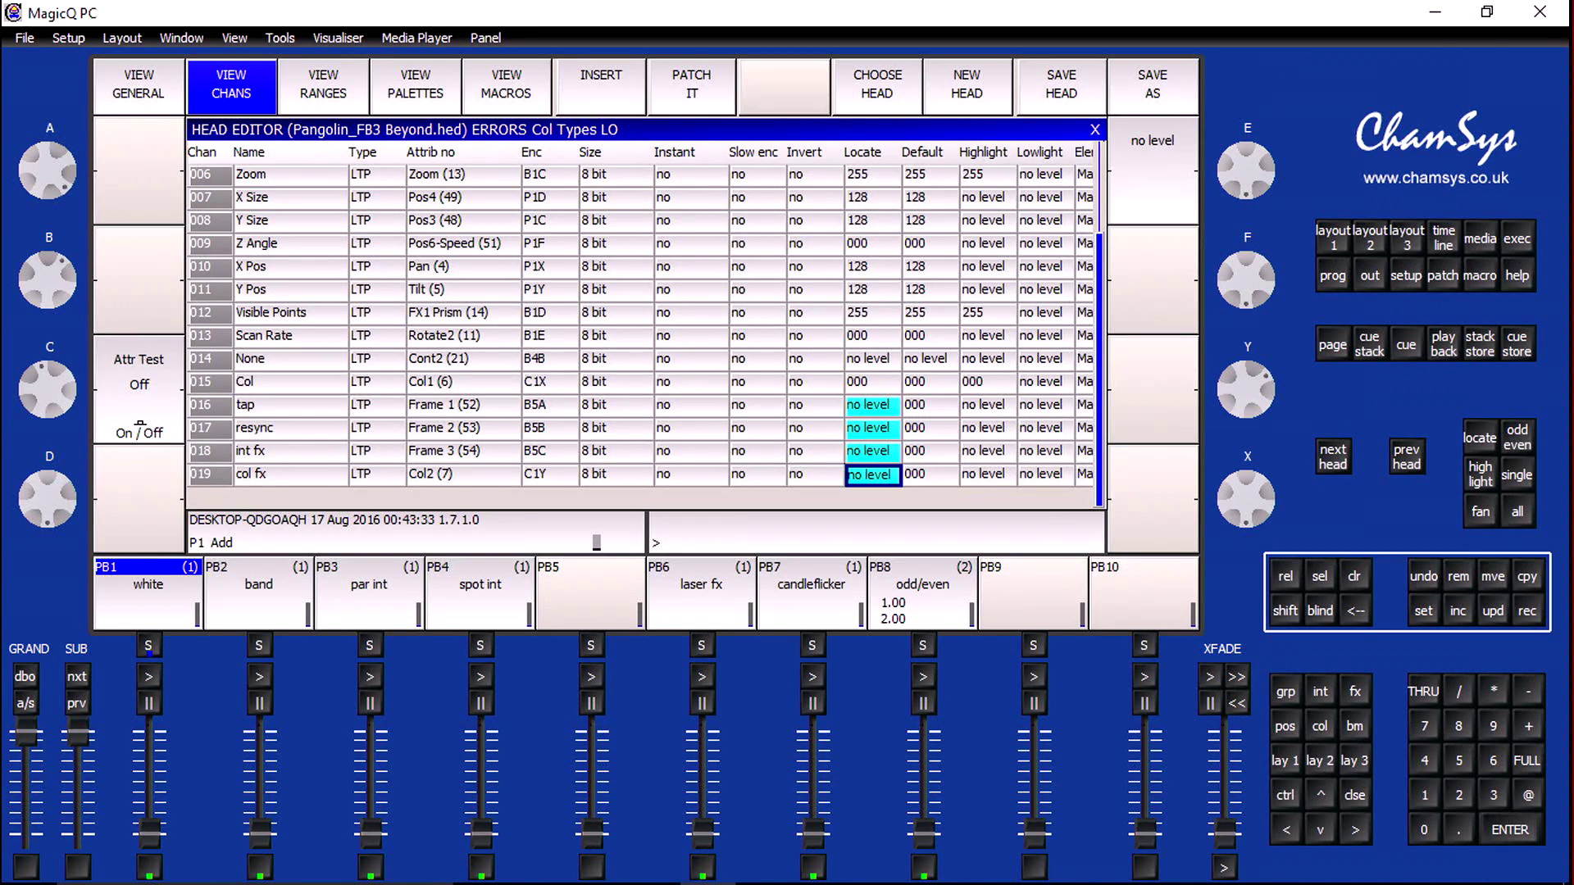
click(1424, 829)
click(1513, 831)
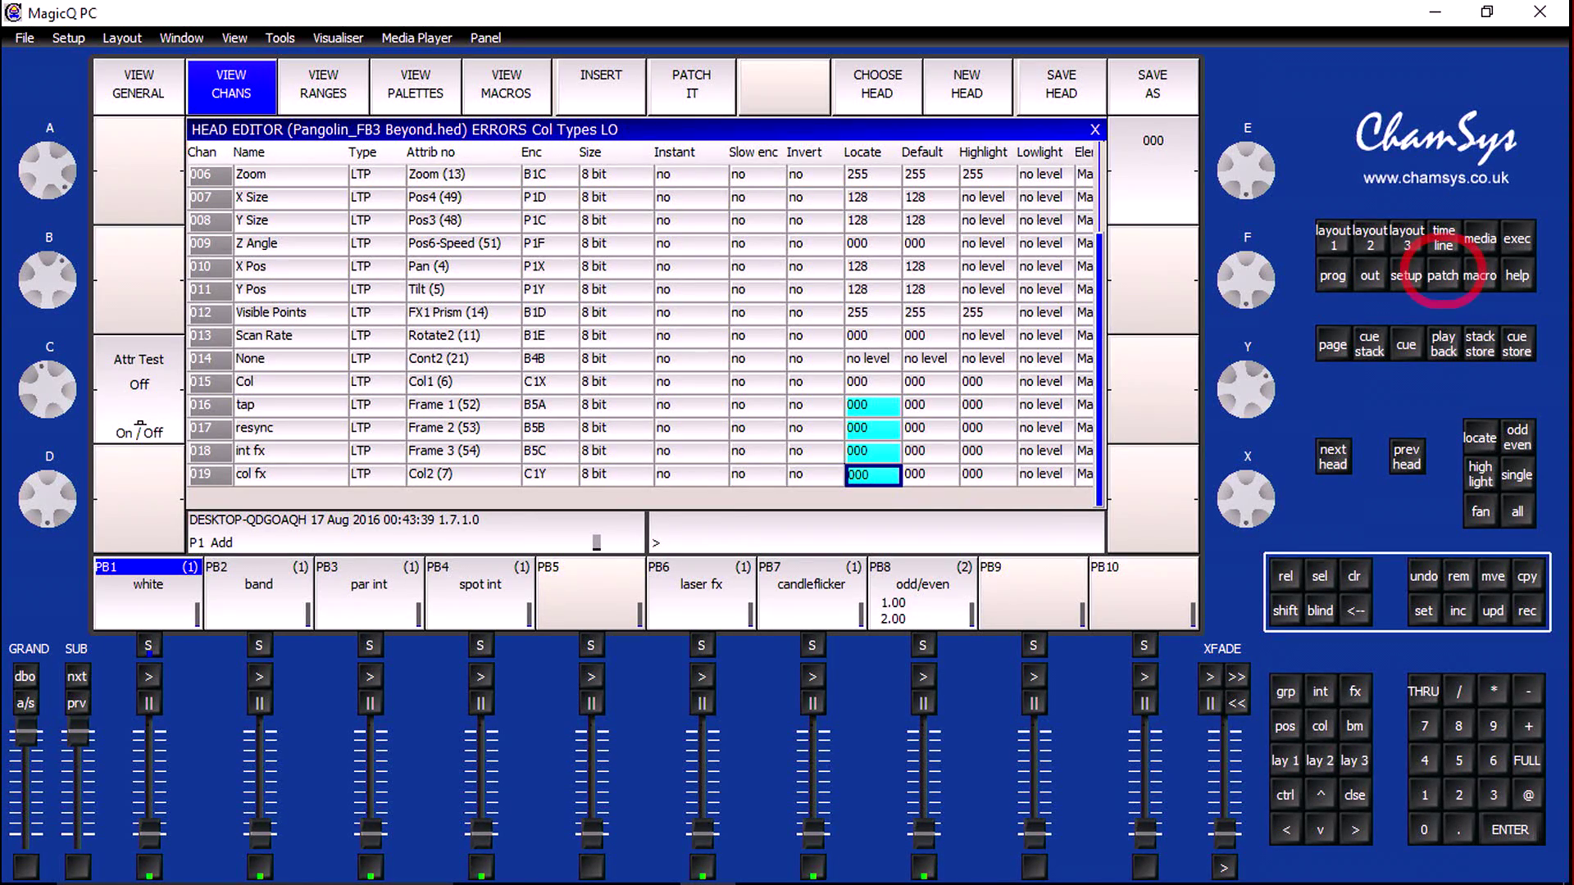
Step: Patch one Pangolin FB3 Beyond head at universe 2, channel 1
click(1441, 275)
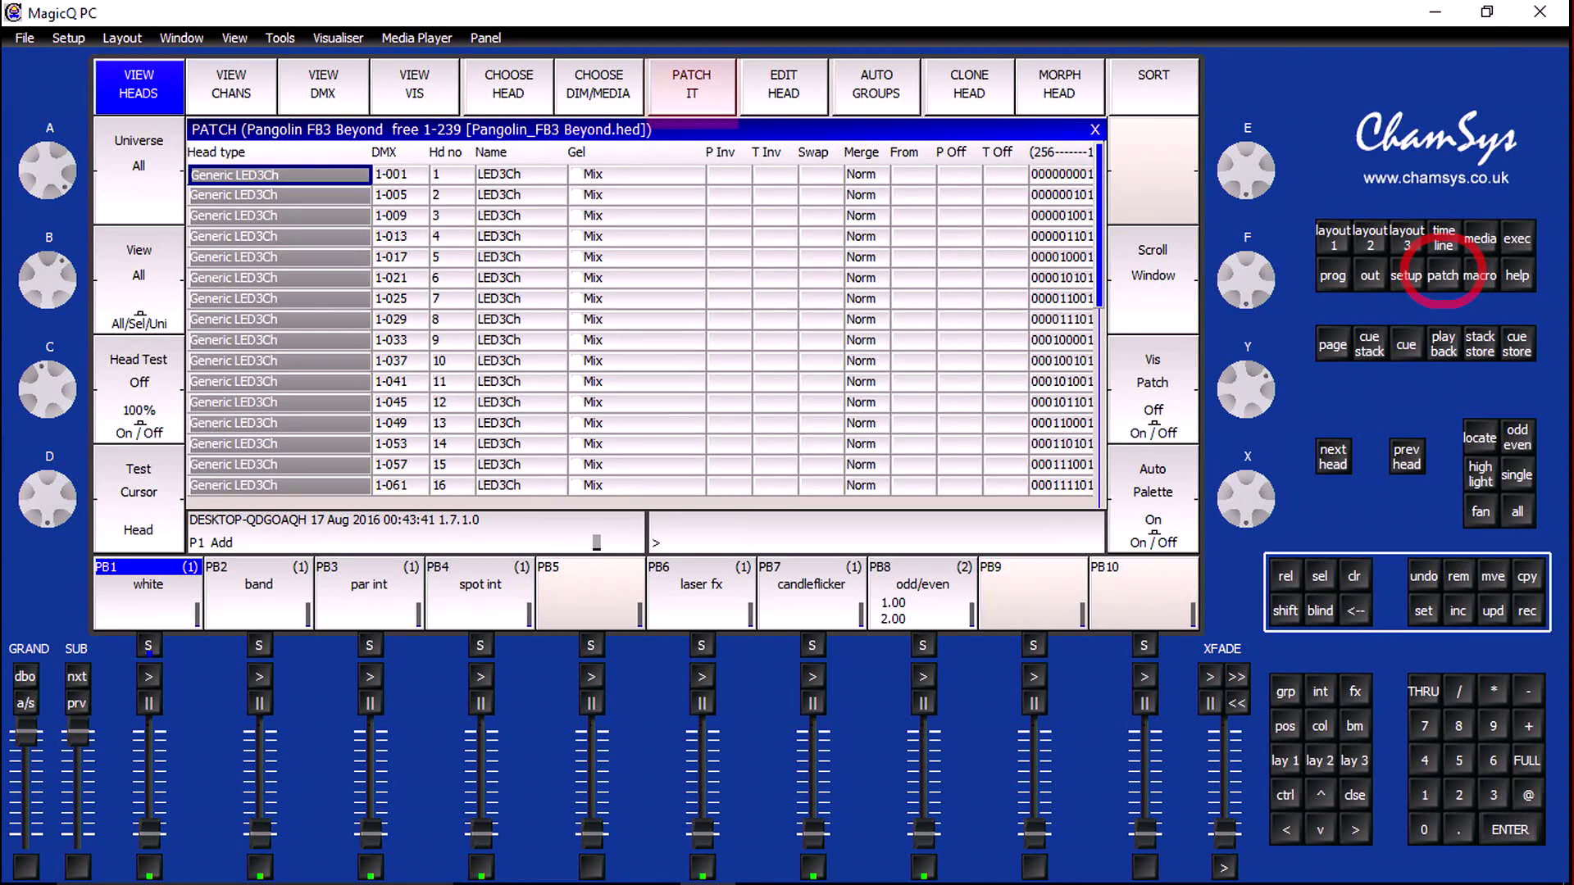
click(691, 84)
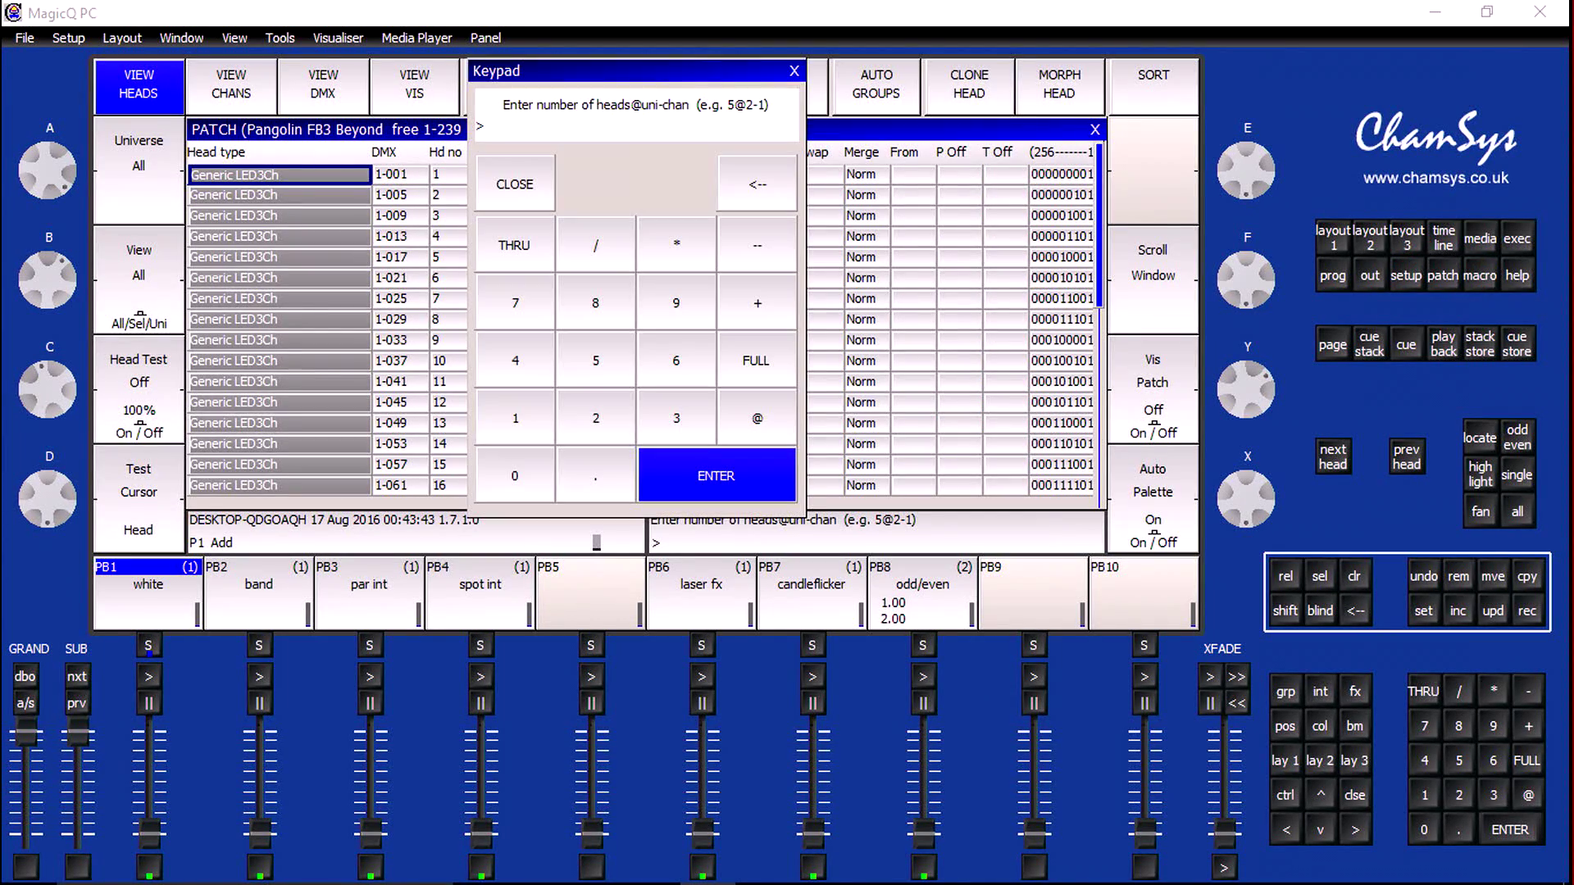
click(515, 418)
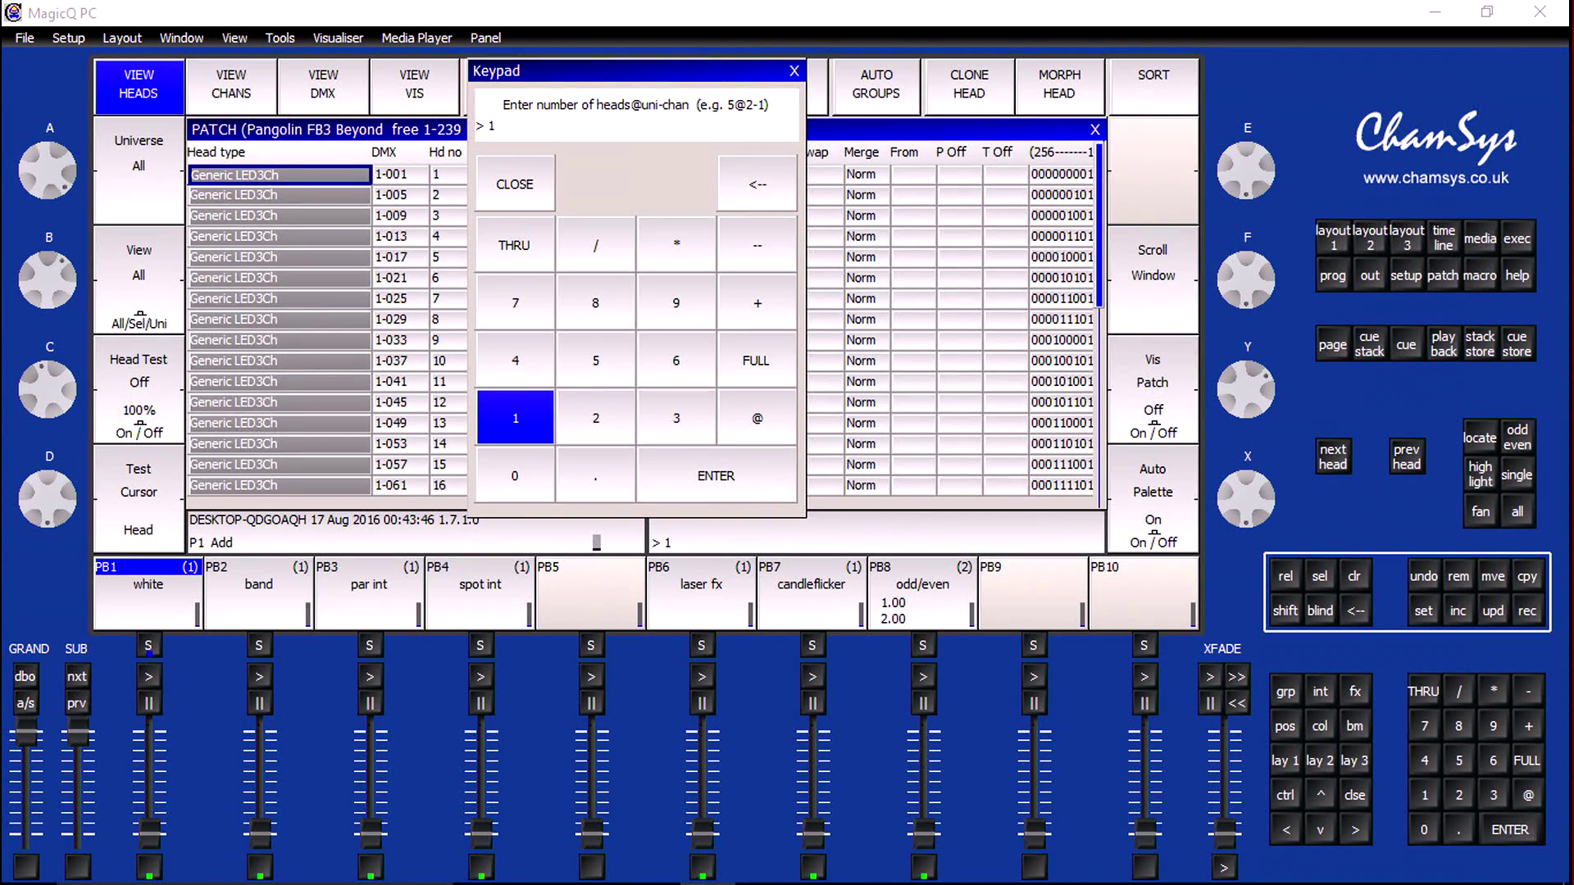
click(756, 418)
click(595, 418)
click(757, 244)
click(515, 418)
key(Return)
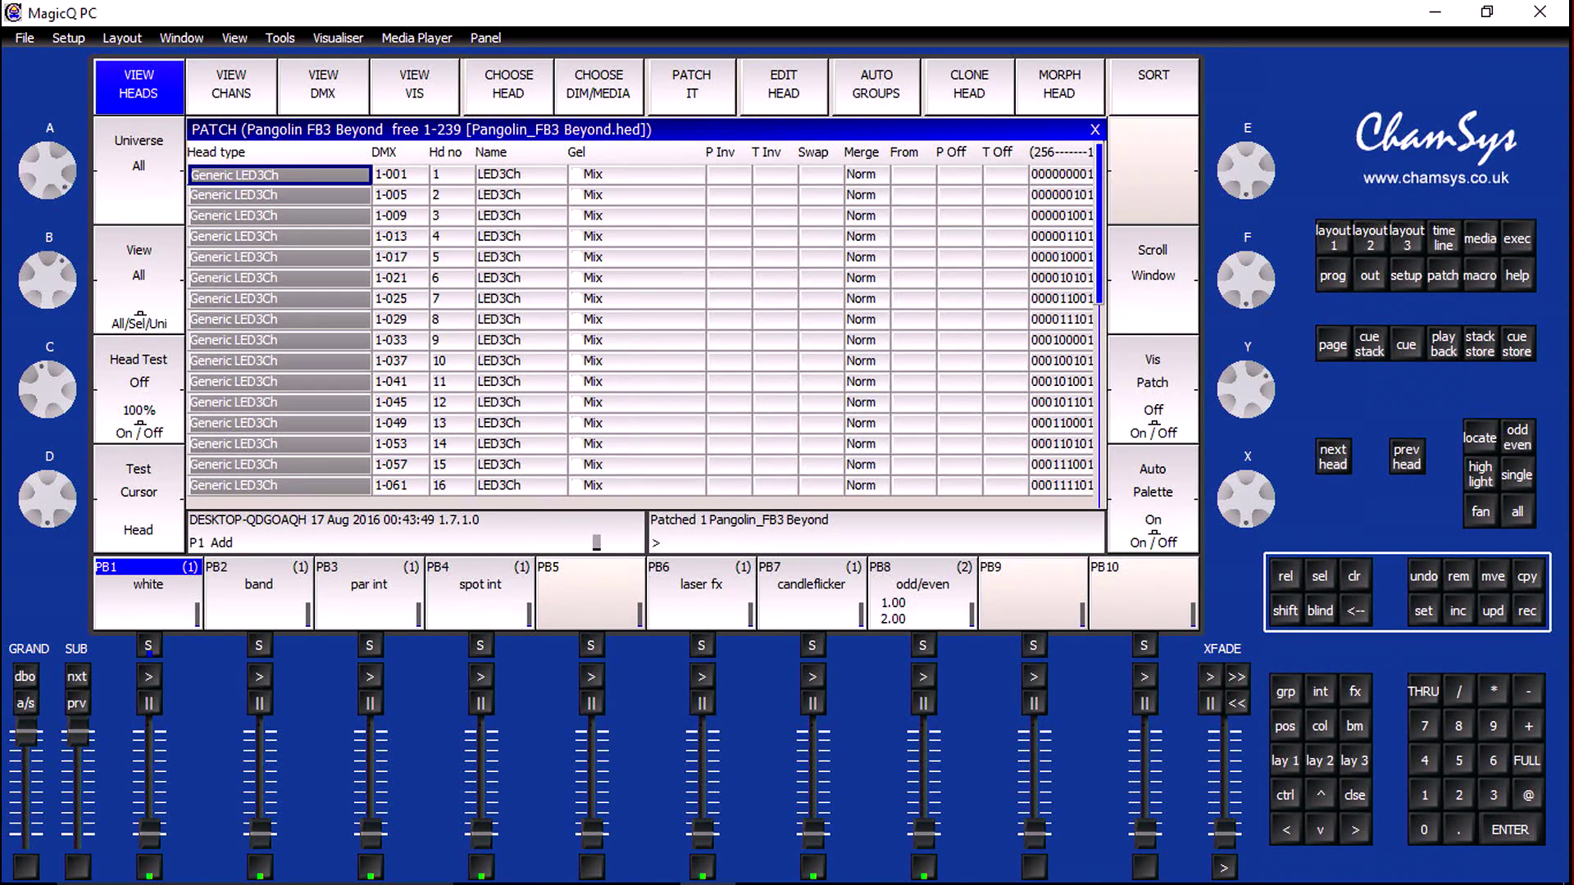
Step: Look down the patch list for the newly patched laser head
key(Down)
key(Down)
key(Down)
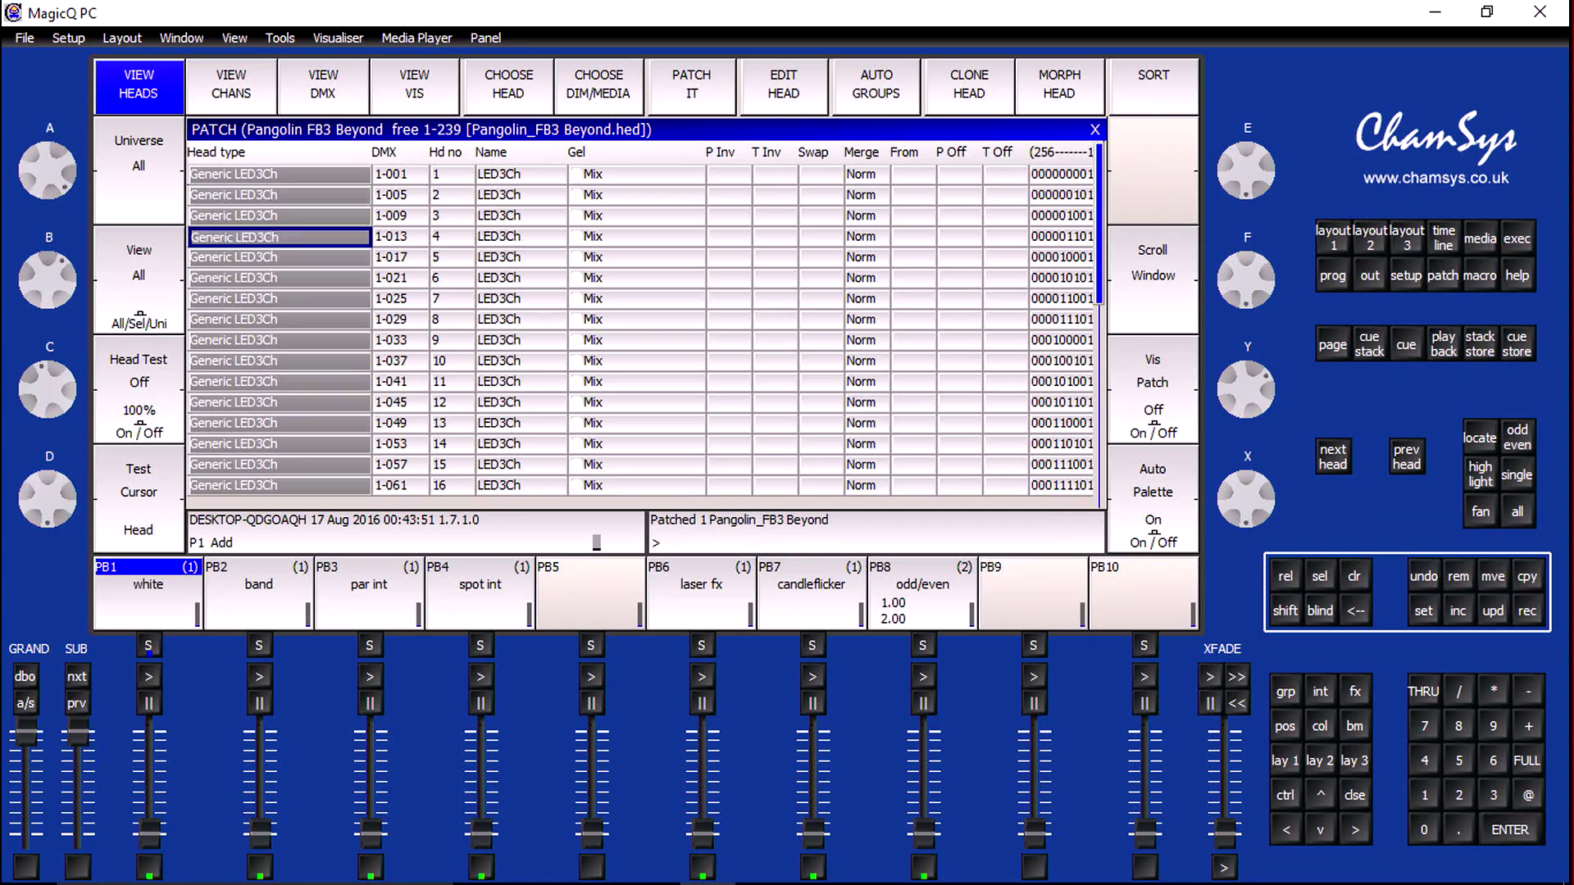
key(Down)
key(Down)
key(Down)
key(Down)
key(Down)
key(Down)
key(Down)
key(Down)
key(Down)
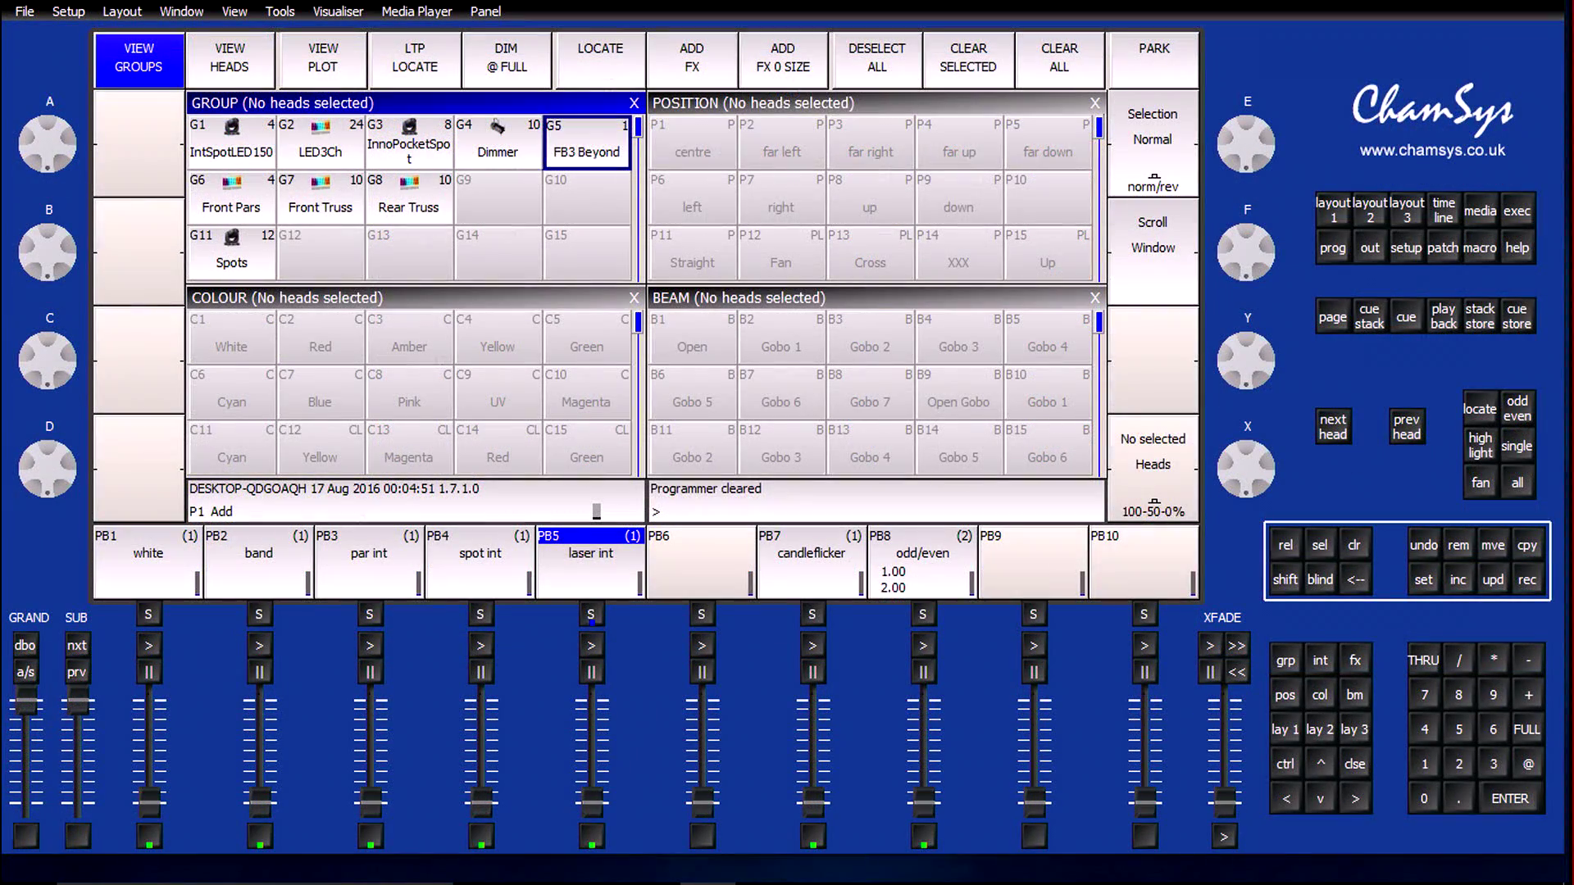
Step: Select the FB3 Beyond group and go through its beam attribute pages up to page 4
click(586, 143)
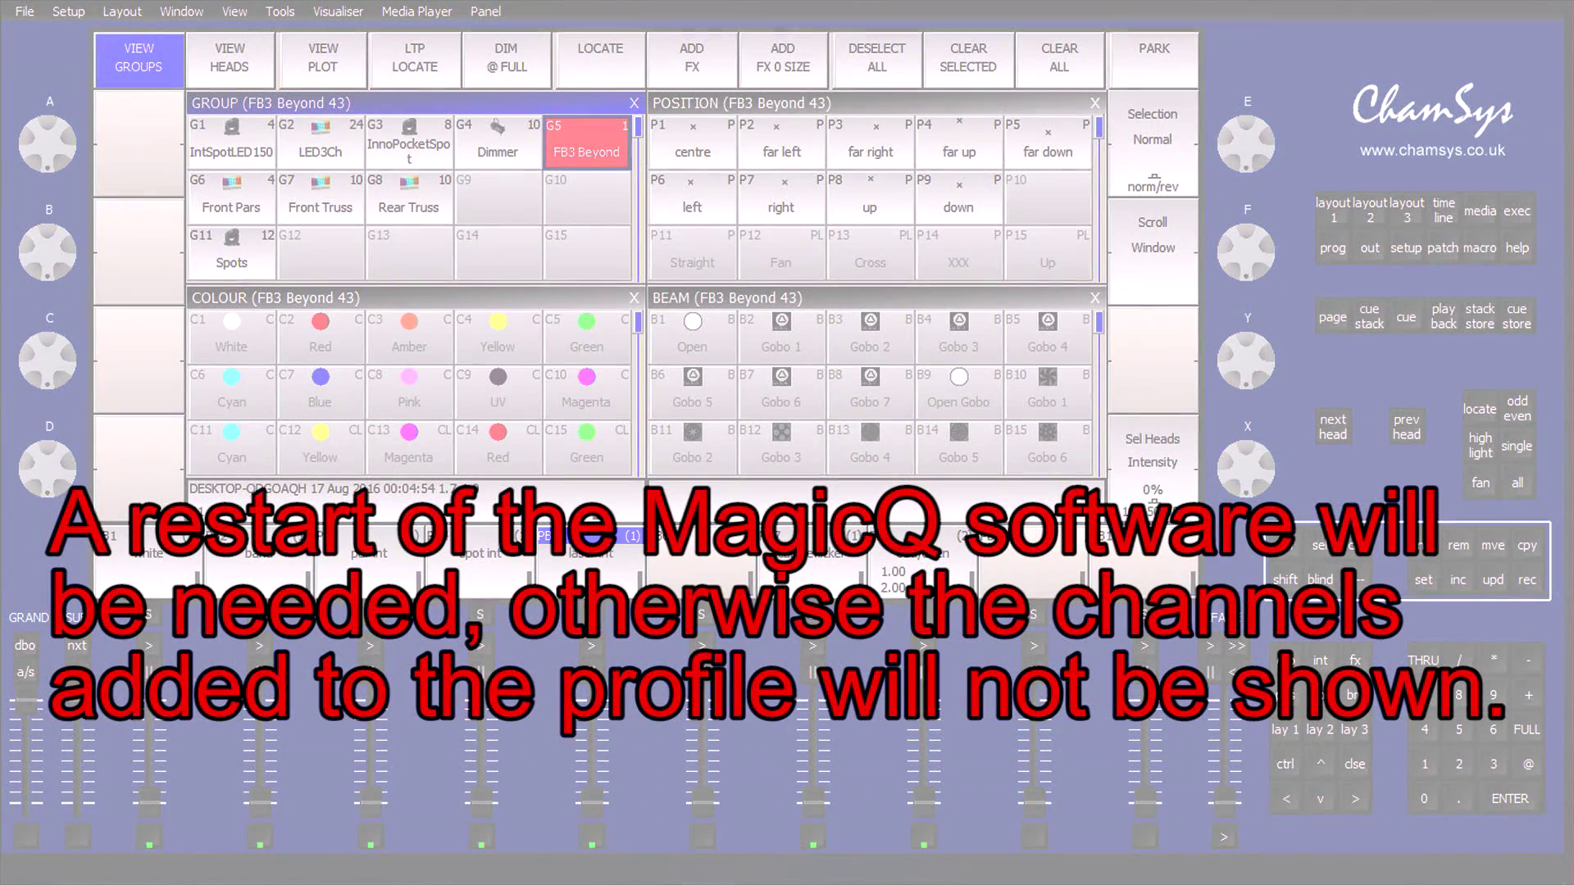
click(692, 337)
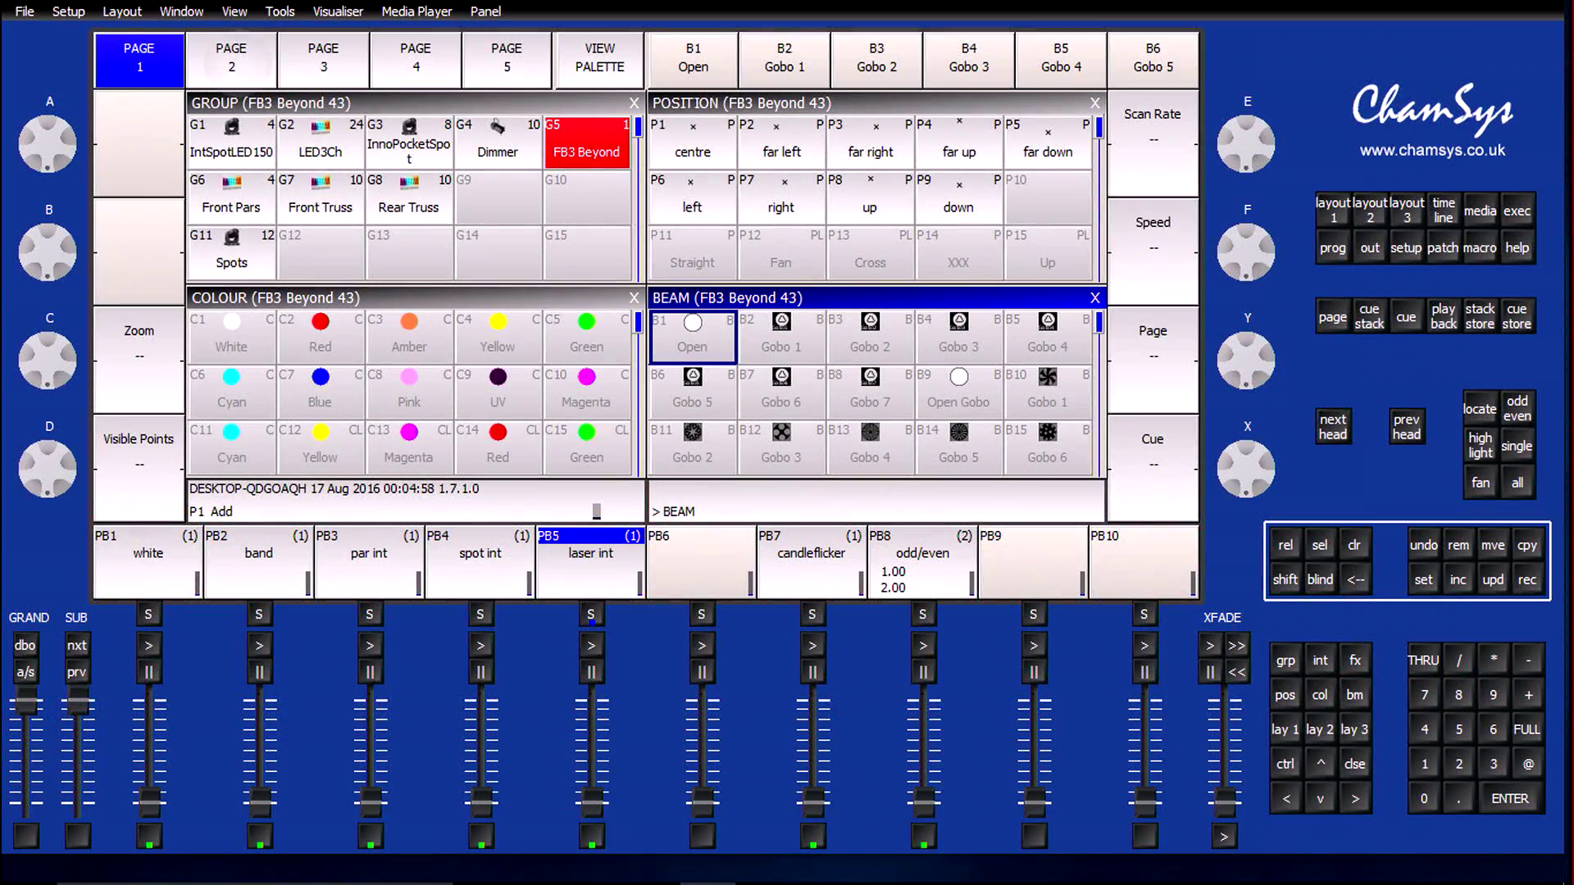
click(238, 59)
click(329, 61)
click(422, 63)
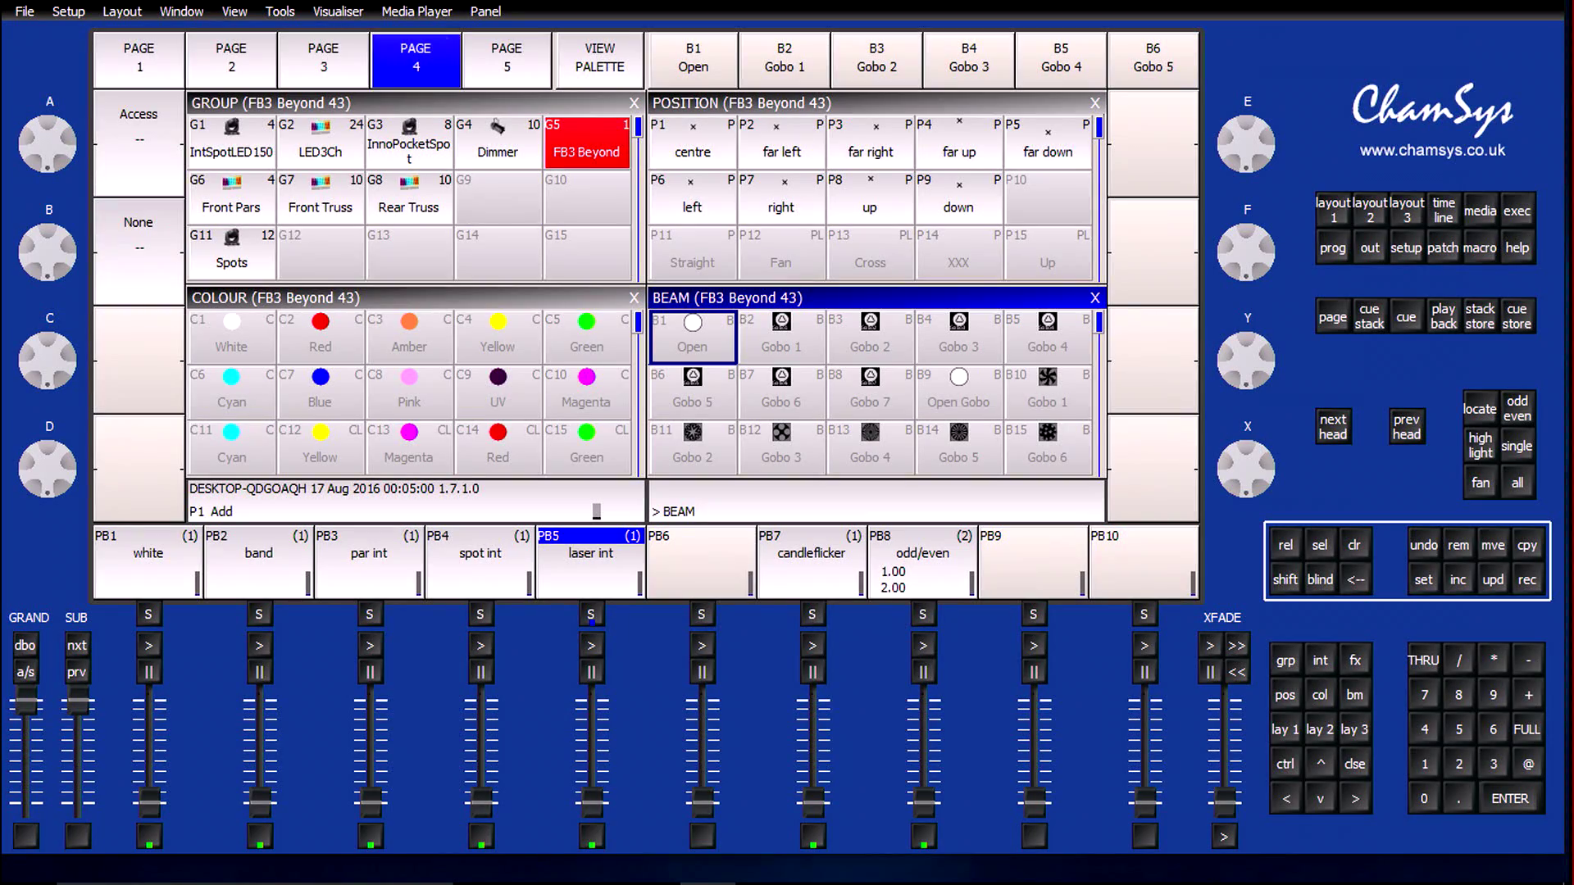